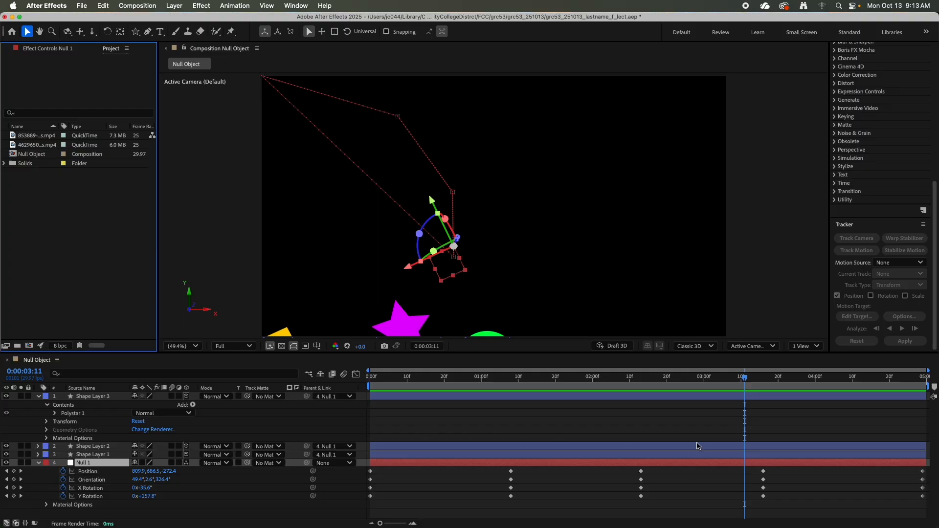
{"action": "left_click_drag", "start_coordinate": [745, 378], "coordinate": [503, 433]}
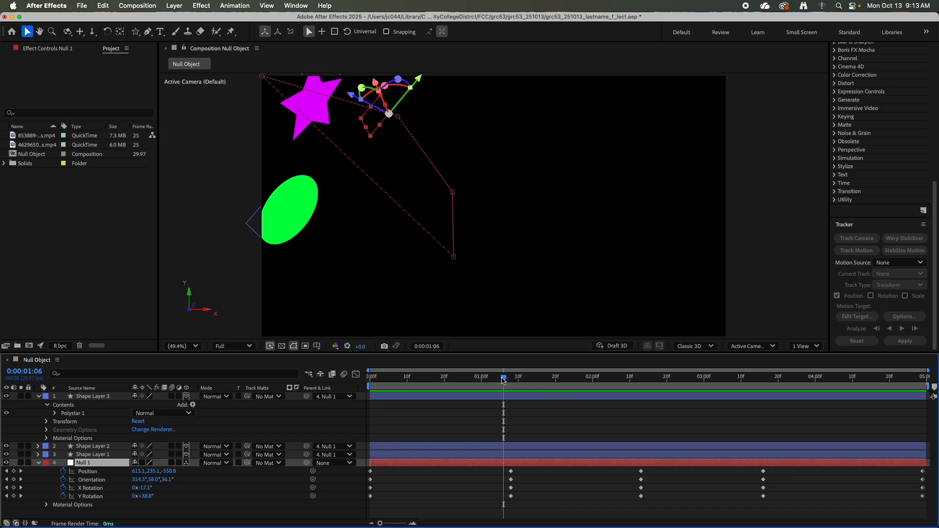
{"action": "left_click_drag", "start_coordinate": [503, 378], "coordinate": [372, 409]}
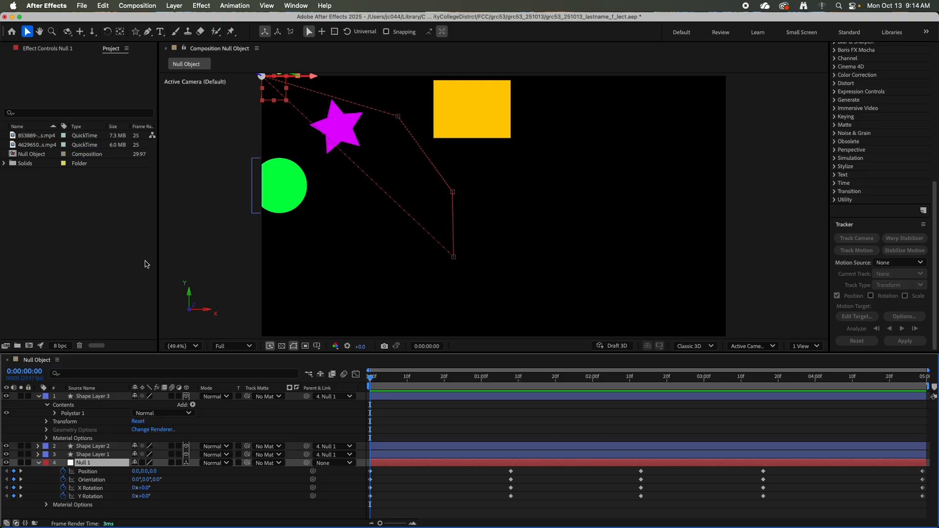
Rename the 853889 black-and-white crowd footage in the project as Crowd.
{"action": "left_click", "coordinate": [109, 251]}
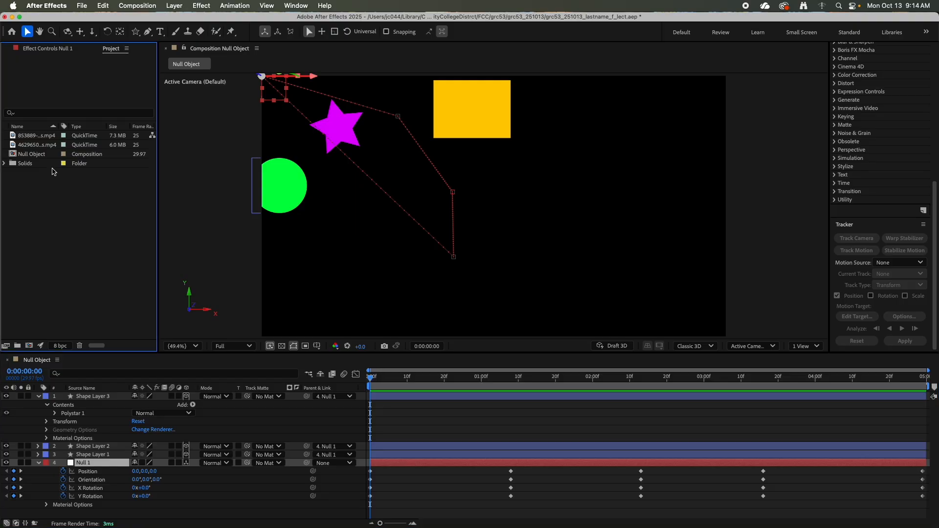
{"action": "left_click", "coordinate": [32, 137]}
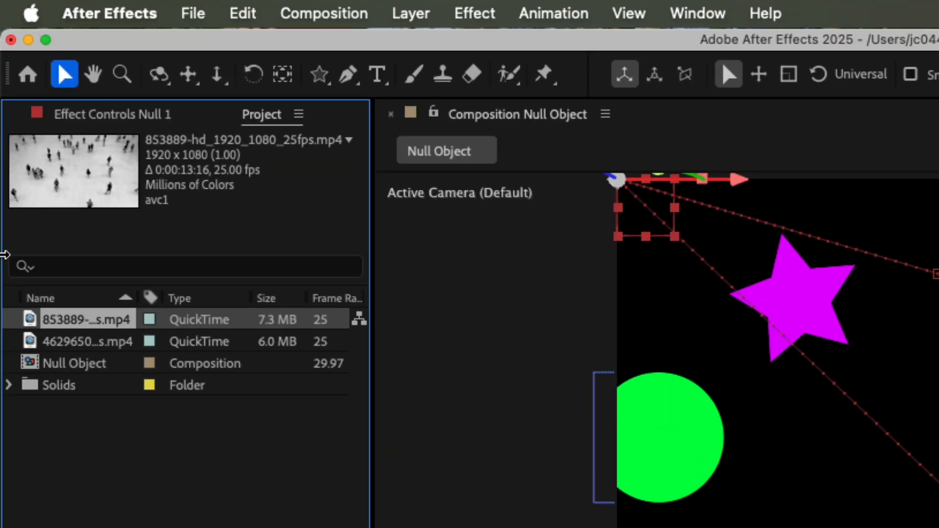
{"action": "left_click", "coordinate": [54, 339]}
{"action": "left_click", "coordinate": [61, 324]}
{"action": "right_click", "coordinate": [64, 329]}
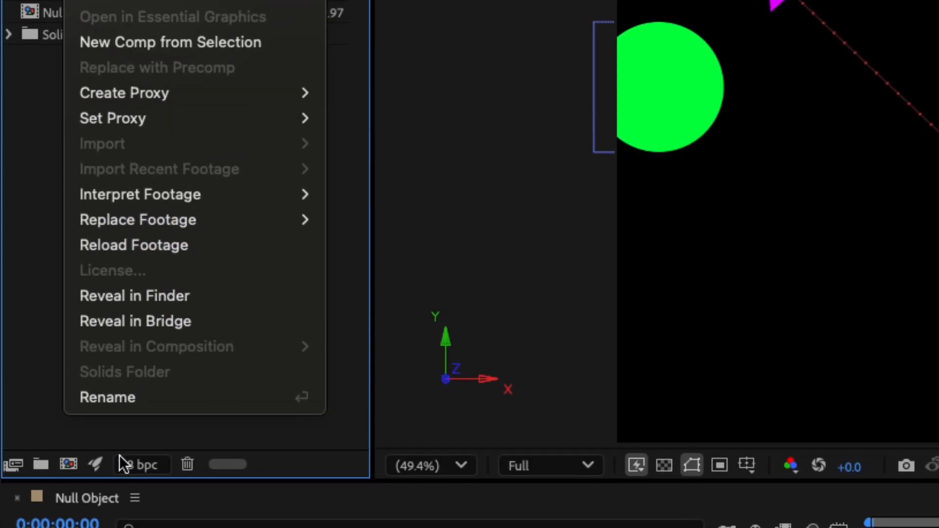
{"action": "left_click", "coordinate": [116, 403]}
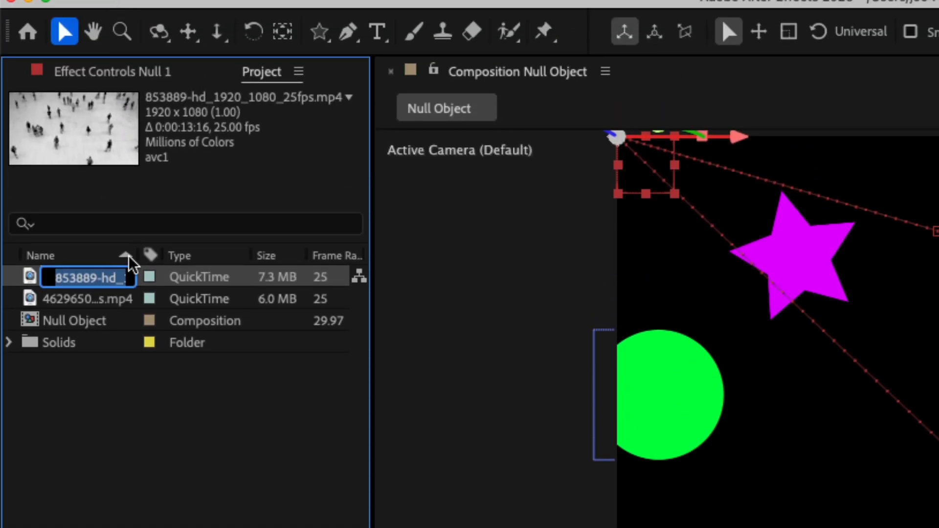
{"action": "type", "text": "Crowd"}
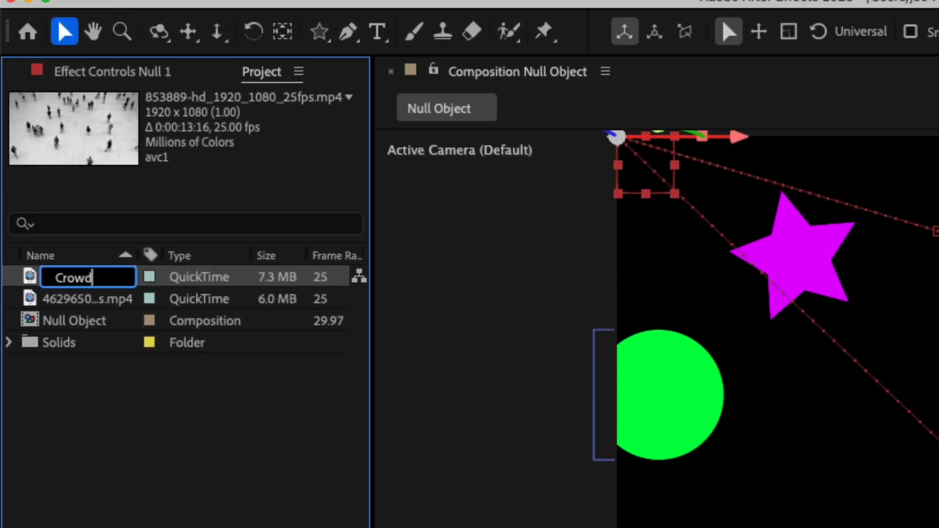
{"action": "key", "text": "Return"}
Rename the 4629650 blue hand footage in the project as Hand.
{"action": "left_click", "coordinate": [87, 277]}
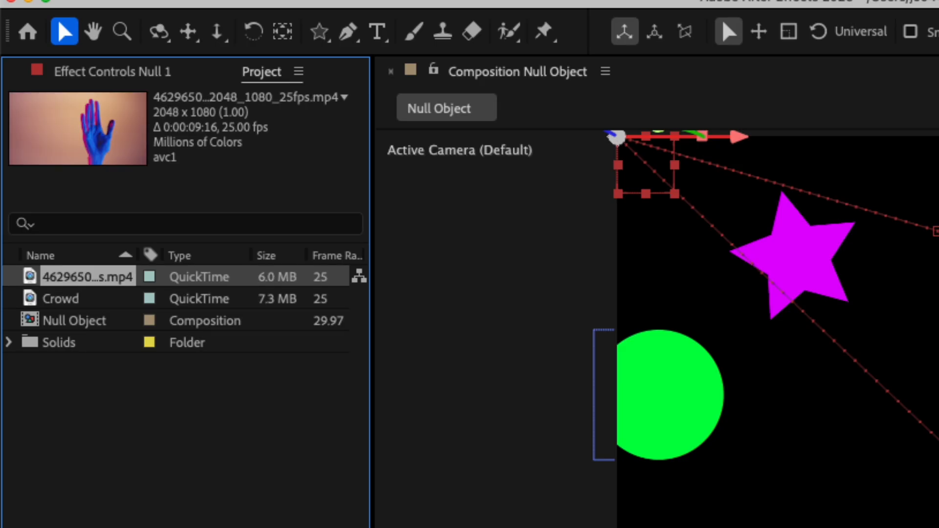
{"action": "key", "text": "Return"}
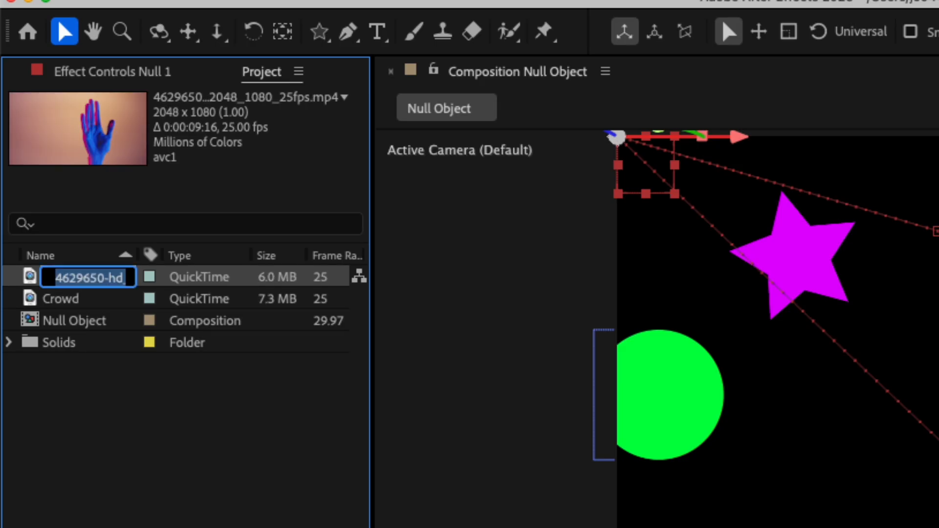
{"action": "type", "text": "Hand"}
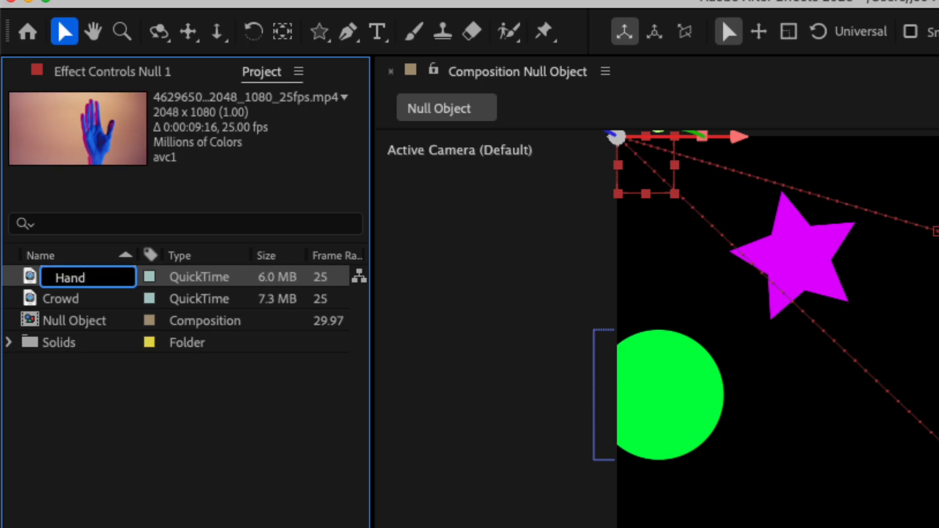
{"action": "key", "text": "Return"}
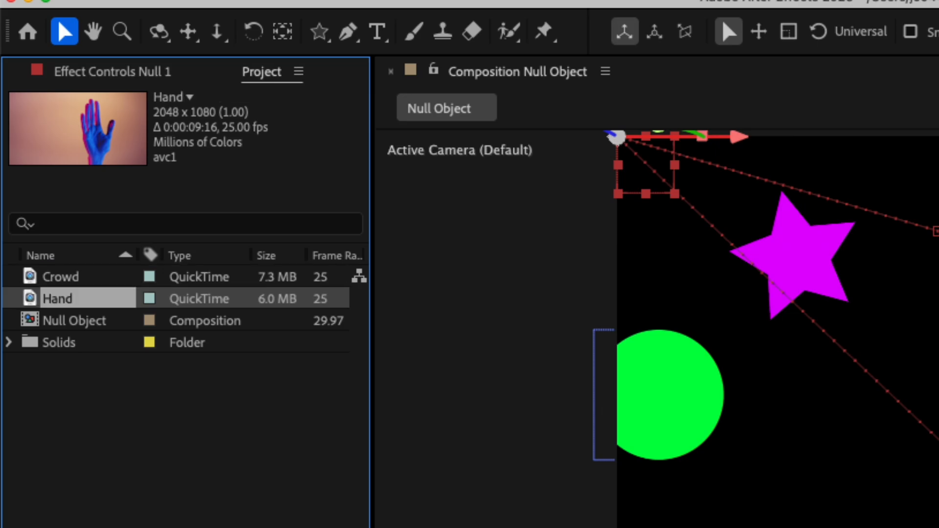
{"action": "left_click", "coordinate": [60, 277]}
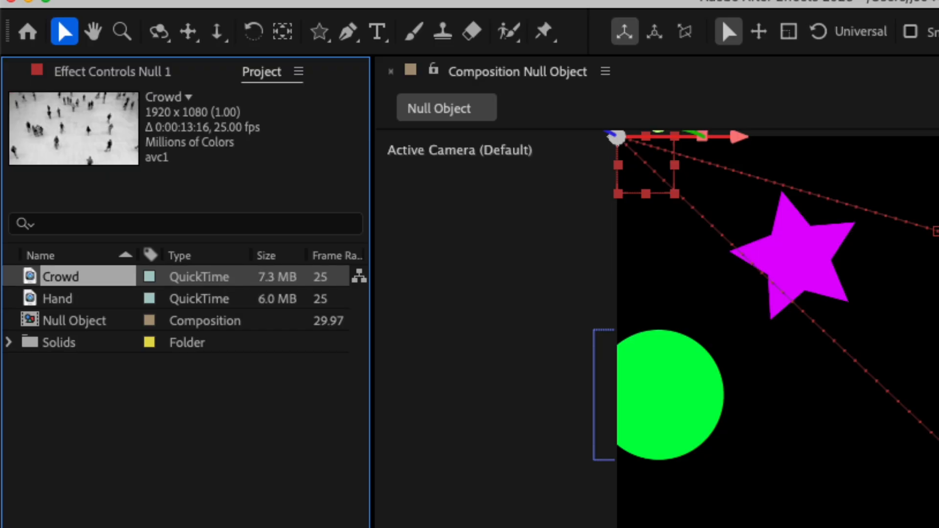
{"action": "key", "text": "Return"}
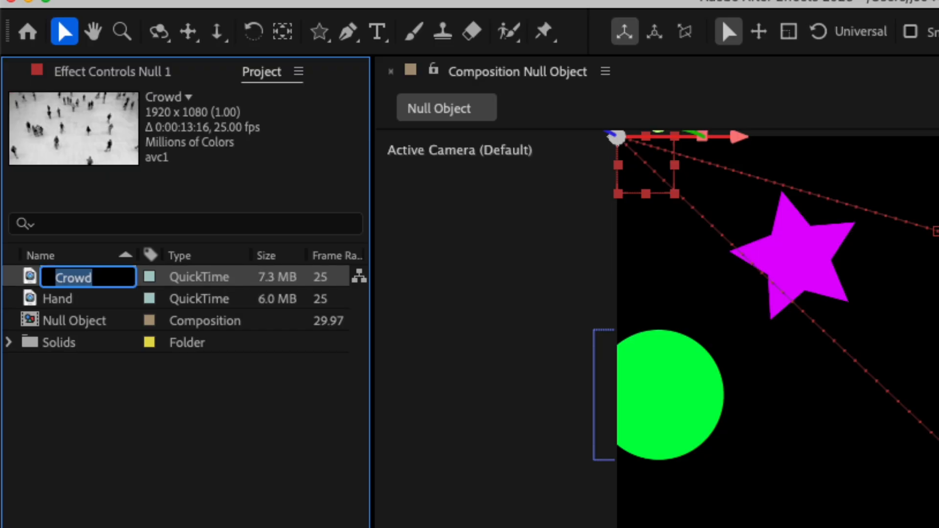
{"action": "key", "text": "Return"}
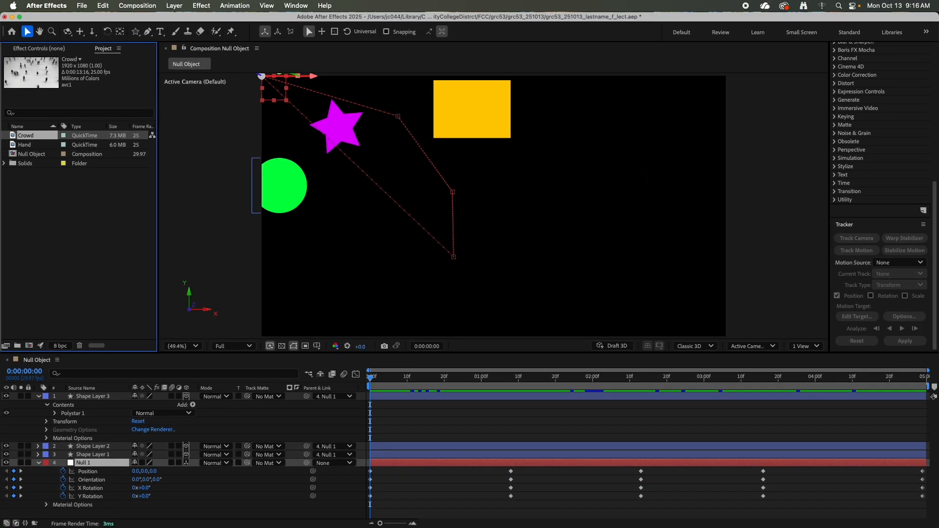
Create a new composition from the Crowd footage and save the project.
{"action": "left_click", "coordinate": [138, 6]}
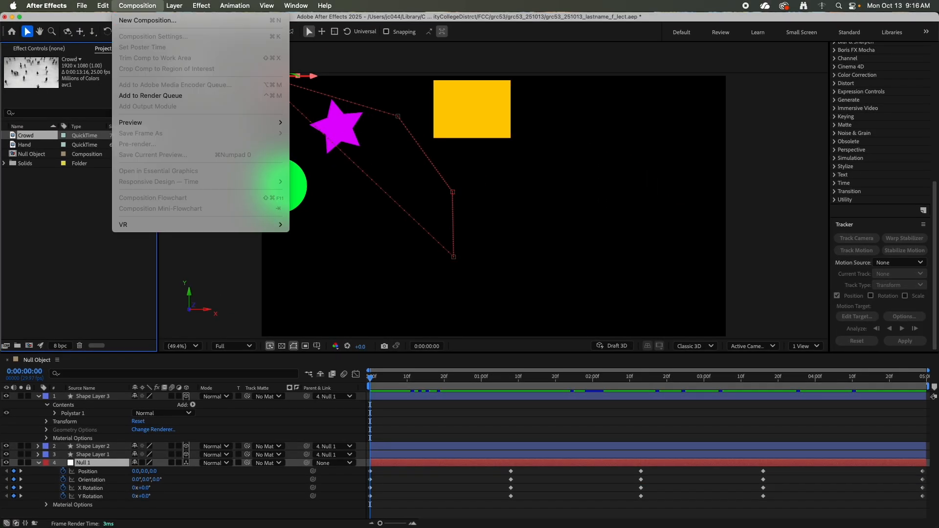
{"action": "left_click", "coordinate": [138, 5]}
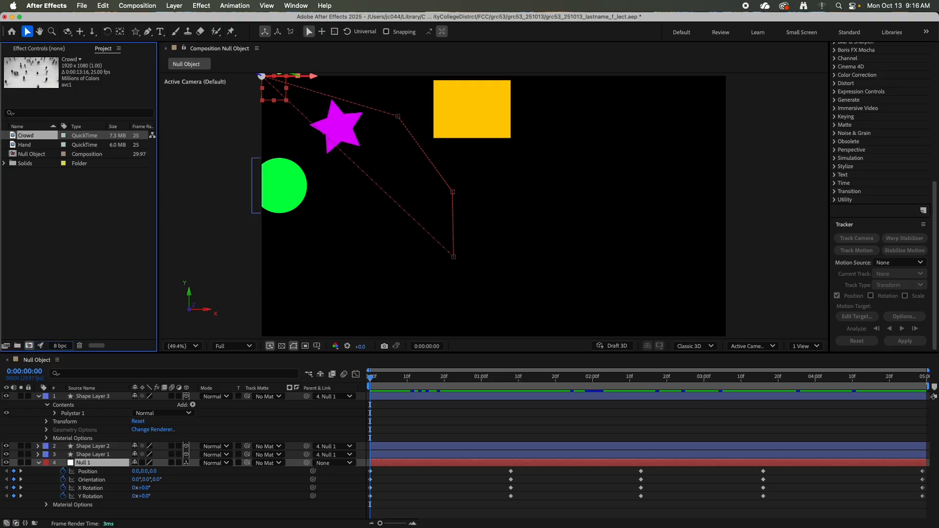
{"action": "left_click", "coordinate": [28, 345]}
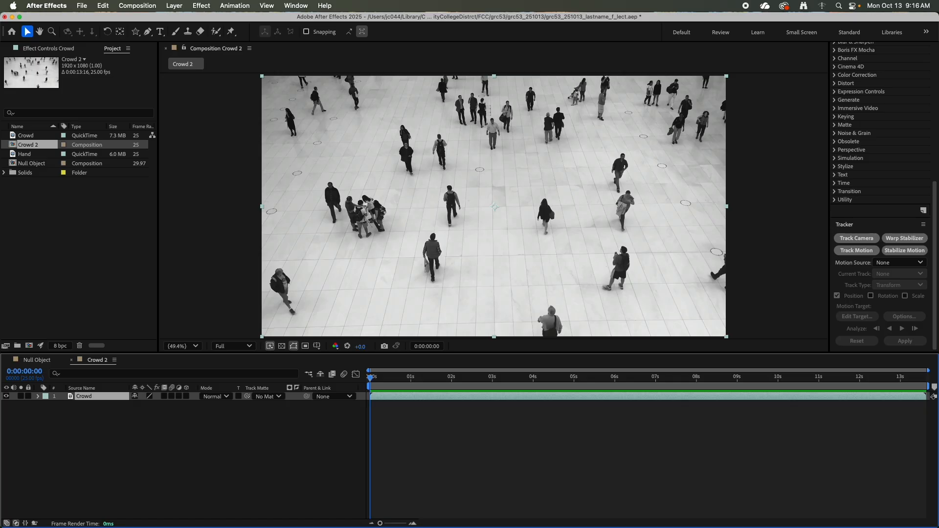
{"action": "key", "text": "super+s"}
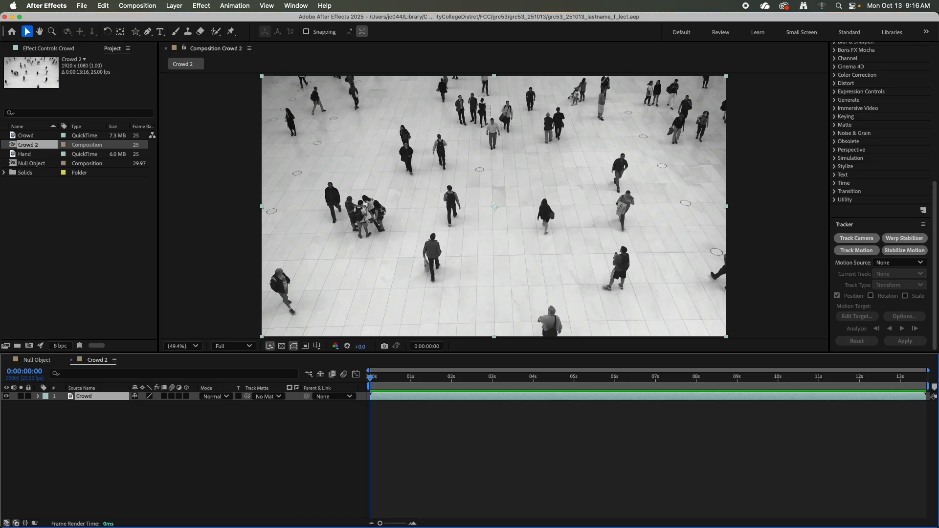
Add a null object layer above the Crowd layer in the Crowd 2 composition.
{"action": "left_click", "coordinate": [235, 6]}
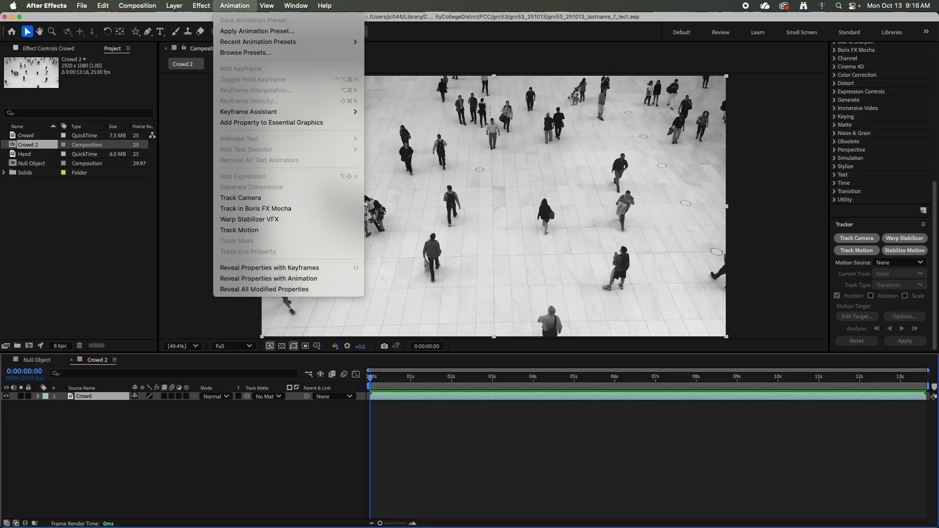
{"action": "mouse_move", "coordinate": [174, 6]}
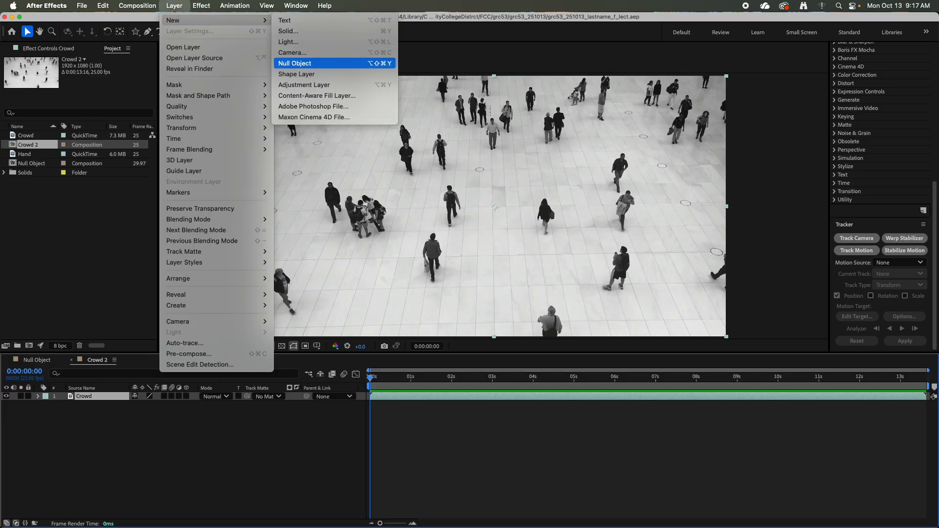
{"action": "left_click", "coordinate": [295, 63]}
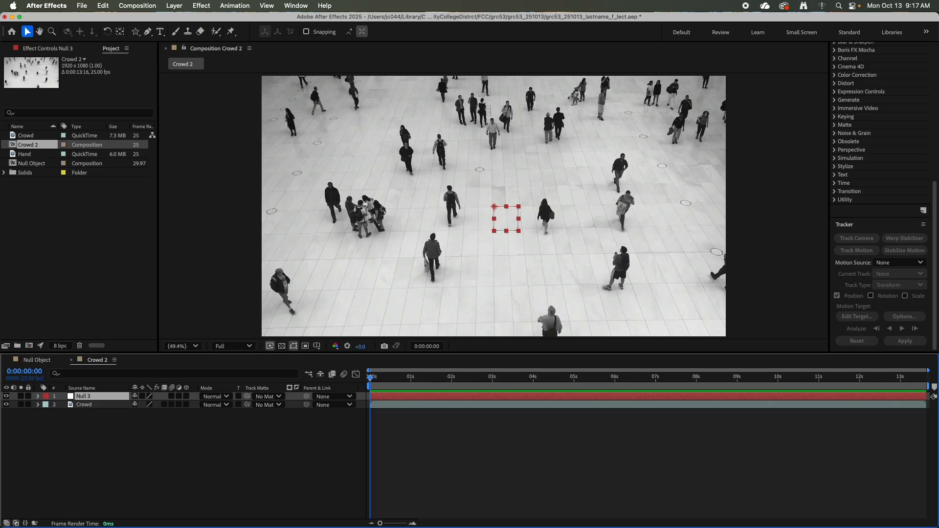
Rename the new null layer as Null Object.
{"action": "key", "text": "Return"}
{"action": "type", "text": "N"}
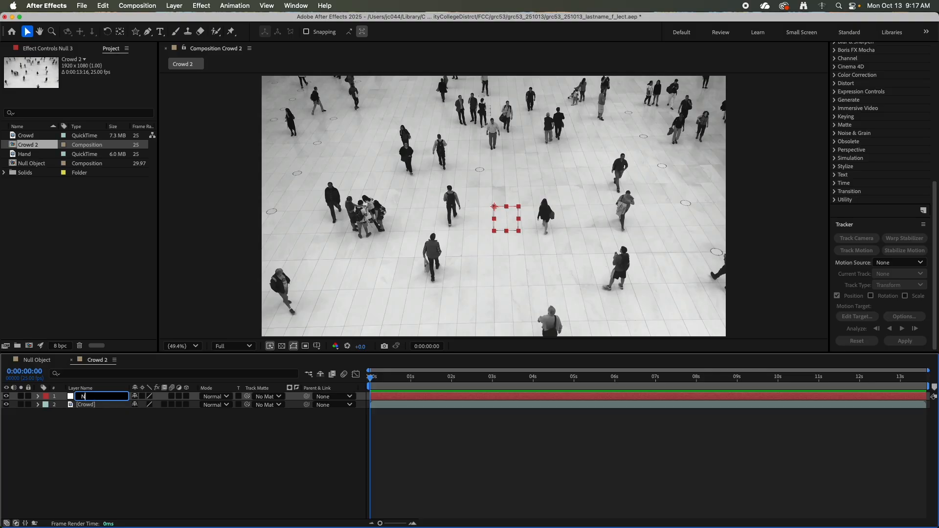
{"action": "type", "text": "ull Obkect"}
{"action": "key", "text": "BackSpace"}
{"action": "key", "text": "BackSpace"}
{"action": "key", "text": "BackSpace"}
{"action": "key", "text": "BackSpace"}
{"action": "type", "text": "ject"}
{"action": "key", "text": "Return"}
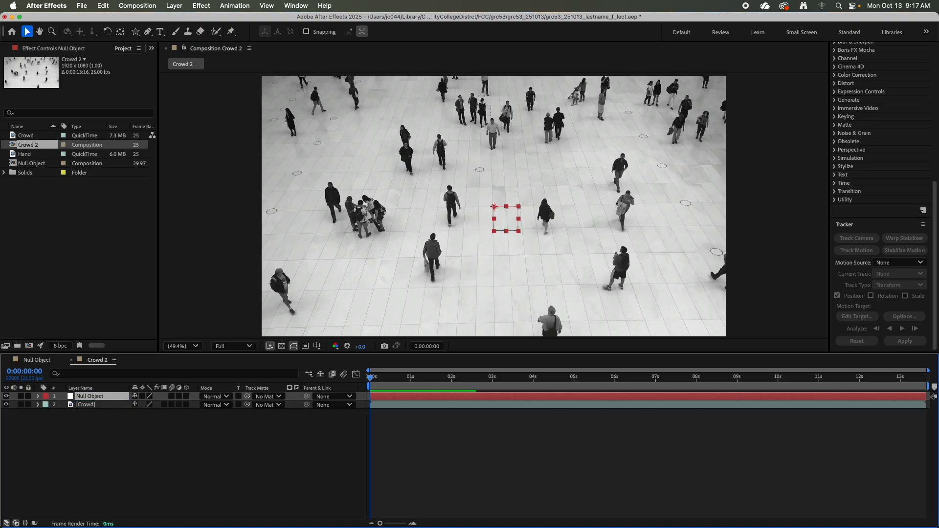
Apply Track Motion to the Crowd layer to set up a tracker with one track point.
{"action": "left_click", "coordinate": [101, 405]}
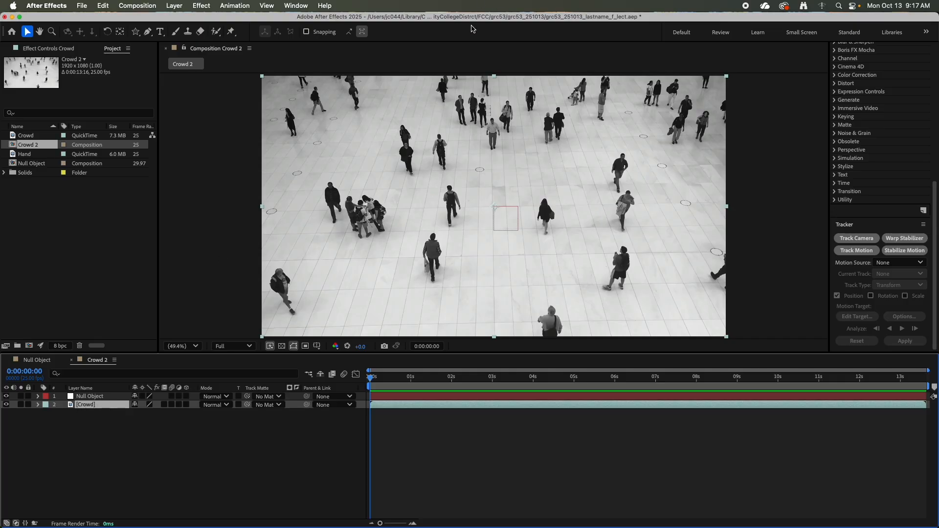
{"action": "left_click", "coordinate": [236, 6]}
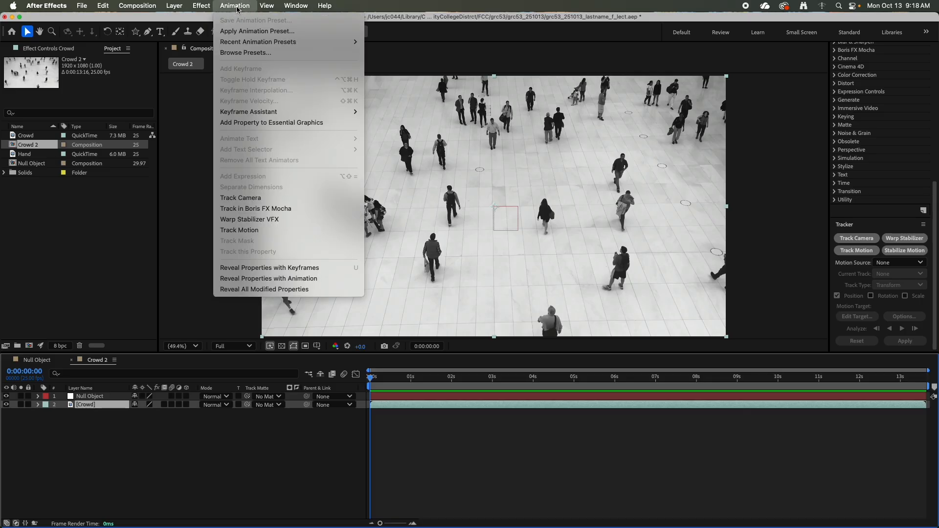
{"action": "left_click", "coordinate": [240, 232]}
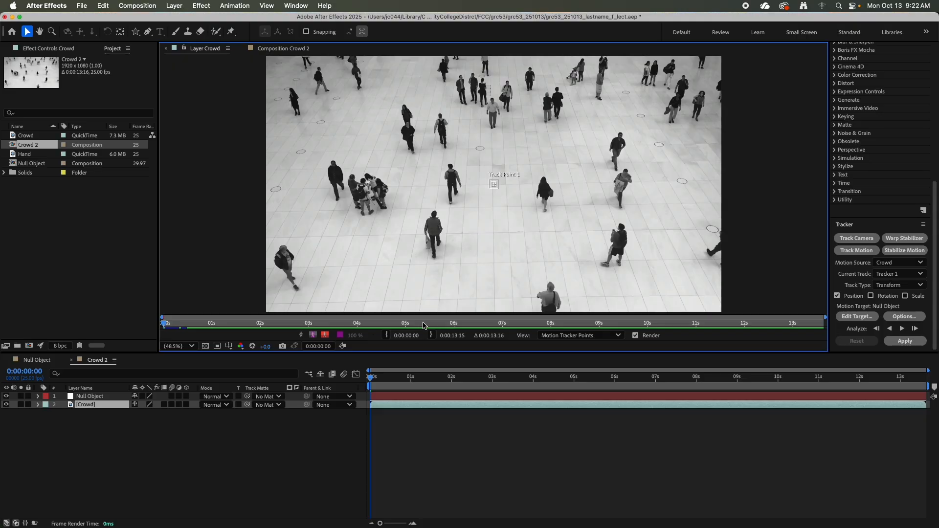
End the work area at 0:00:07:22 and trim the Crowd 2 composition to the work area.
{"action": "left_click", "coordinate": [418, 381]}
{"action": "left_click_drag", "start_coordinate": [418, 381], "coordinate": [662, 343]}
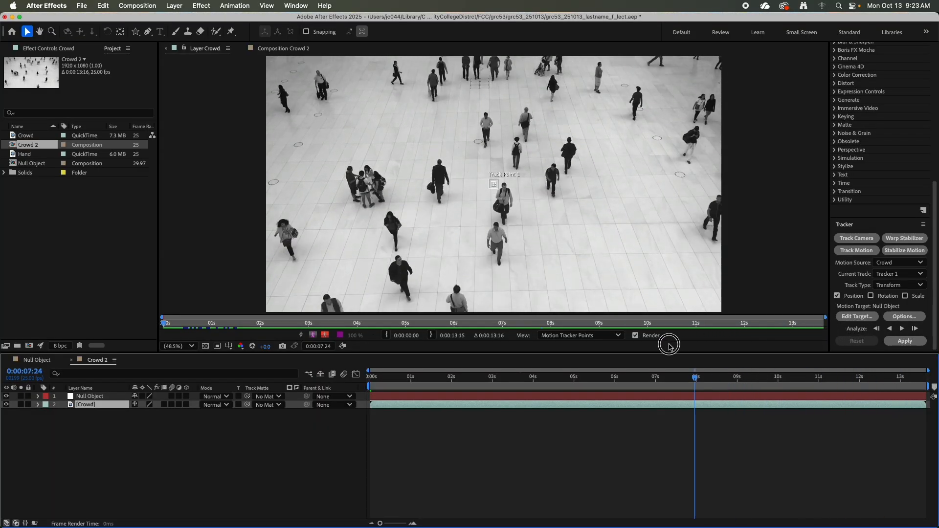
{"action": "left_click", "coordinate": [369, 378]}
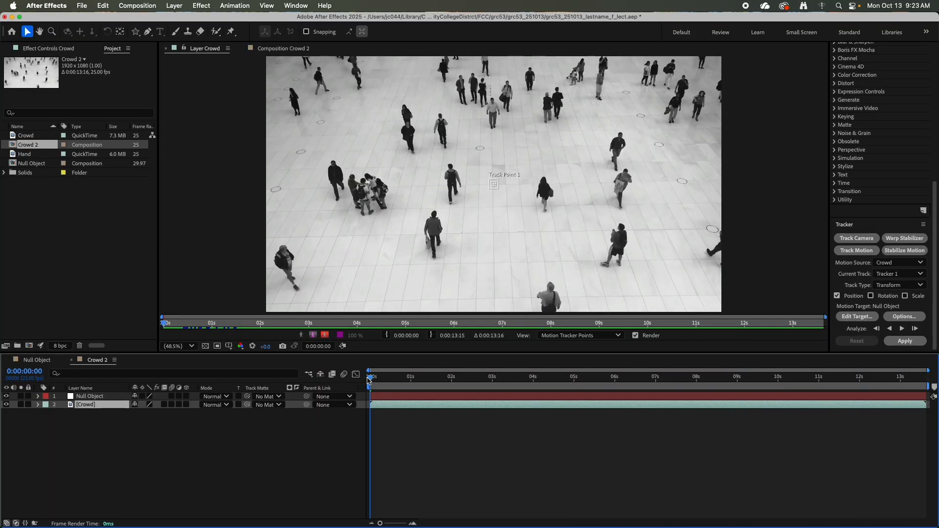
{"action": "left_click_drag", "start_coordinate": [370, 379], "coordinate": [731, 350]}
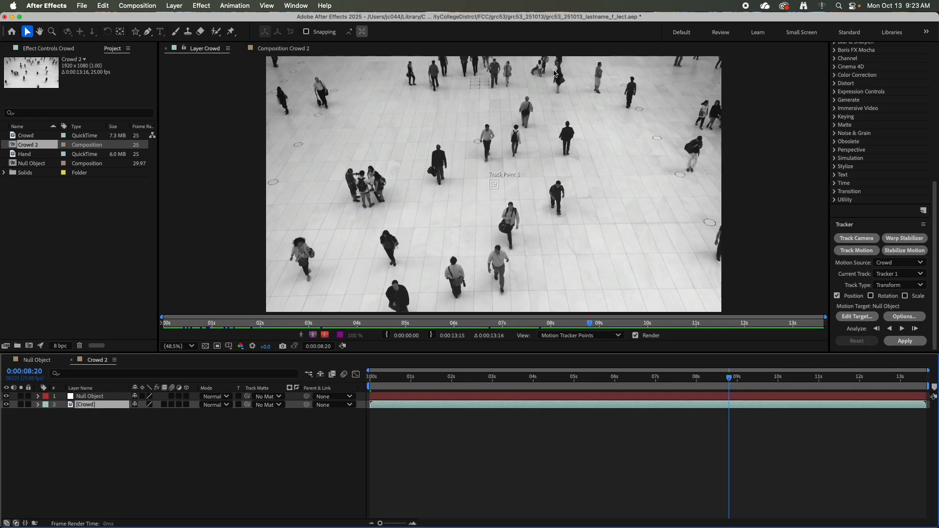
{"action": "left_click_drag", "start_coordinate": [730, 380], "coordinate": [694, 360]}
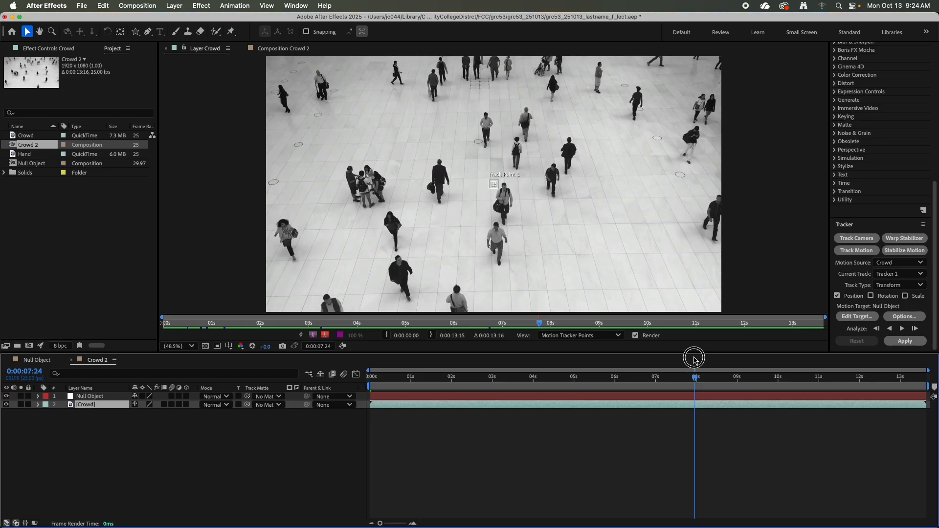
{"action": "mouse_move", "coordinate": [696, 378]}
{"action": "left_mouse_down"}
{"action": "mouse_move", "coordinate": [705, 378]}
{"action": "mouse_move", "coordinate": [693, 382]}
{"action": "left_mouse_up"}
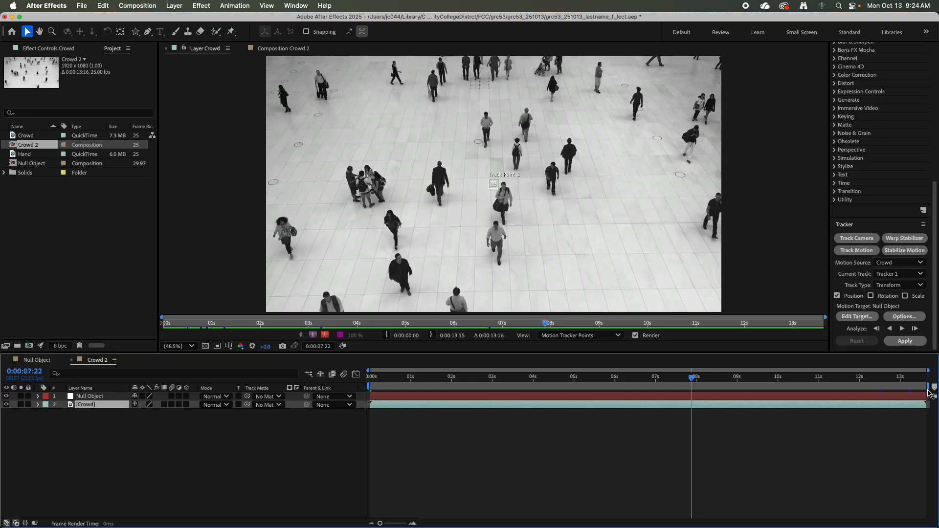
{"action": "left_click_drag", "start_coordinate": [926, 387], "coordinate": [688, 387]}
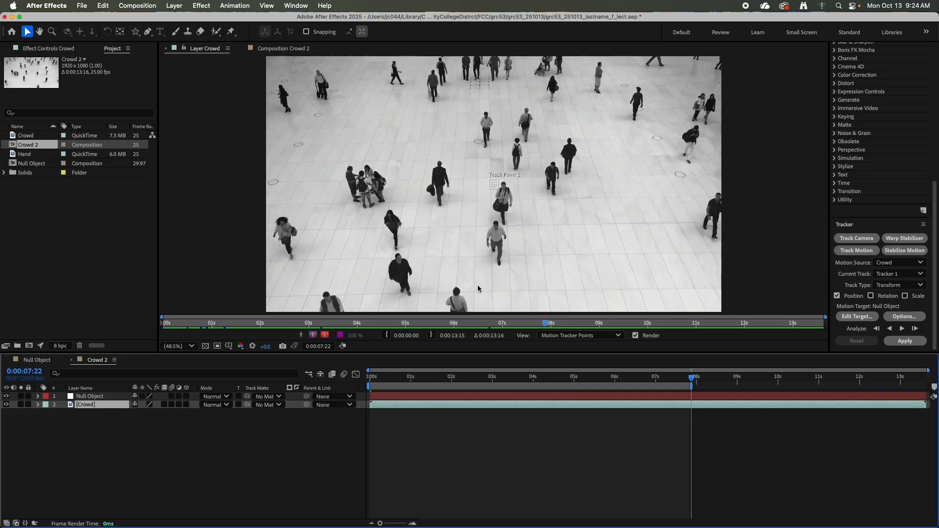
{"action": "left_click", "coordinate": [145, 7]}
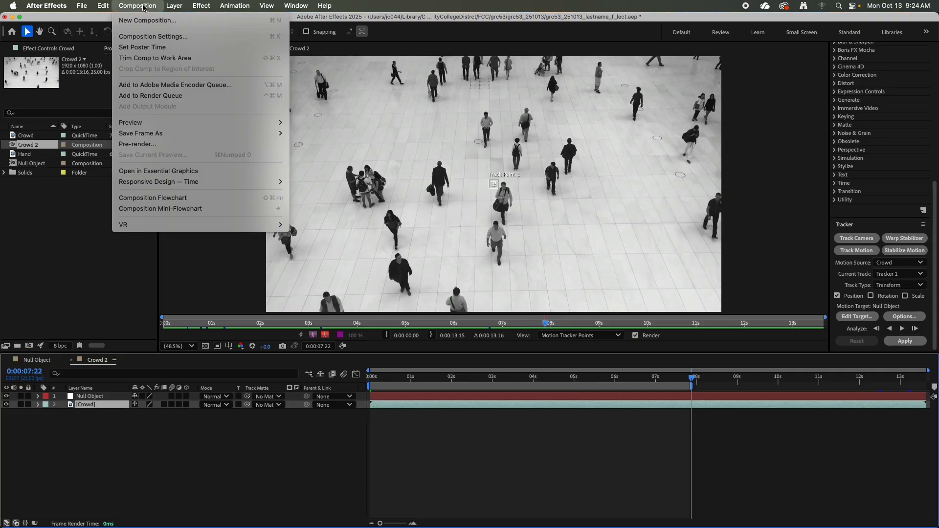
{"action": "left_click", "coordinate": [145, 61]}
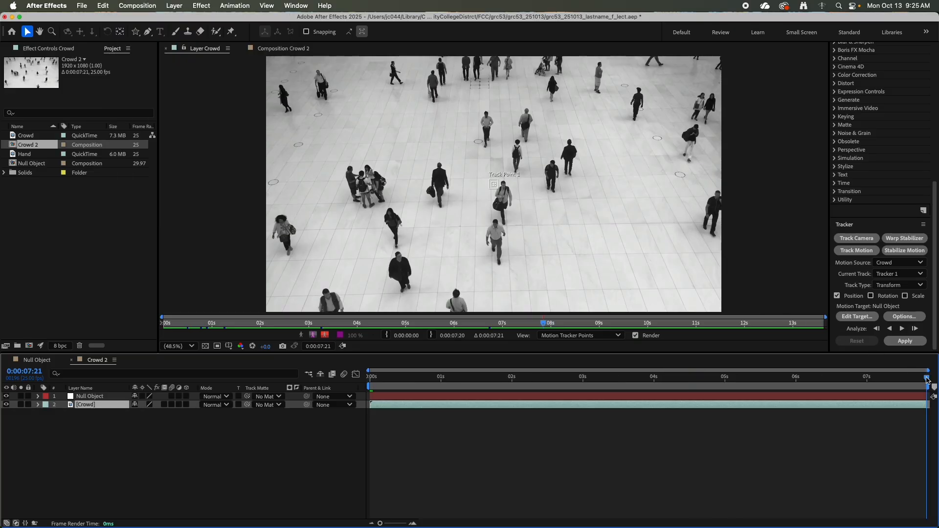
Return to the first frame and preview the trimmed crowd footage.
{"action": "left_click_drag", "start_coordinate": [927, 379], "coordinate": [371, 387]}
{"action": "key", "text": "space"}
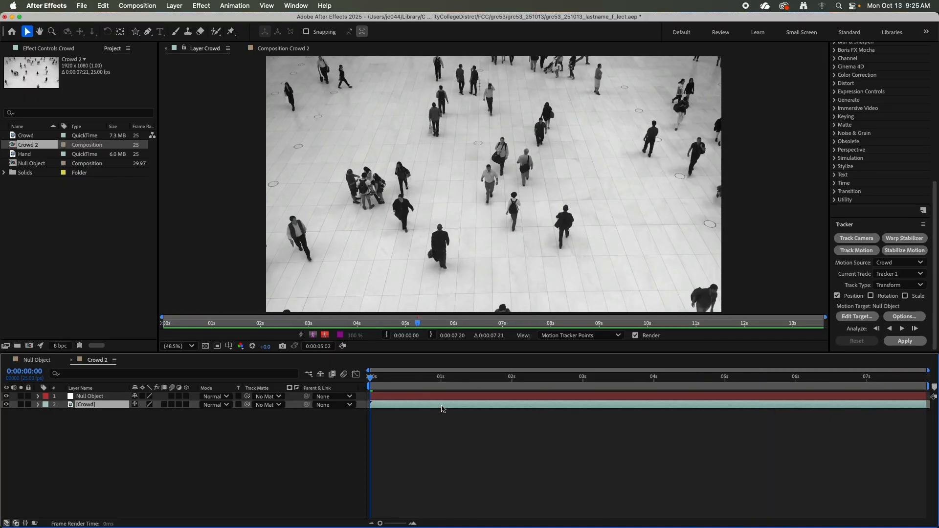
Stop the preview, return to the first frame and set the Crowd layer view's magnification to 100%.
{"action": "key", "text": "space"}
{"action": "left_click_drag", "start_coordinate": [404, 378], "coordinate": [340, 381]}
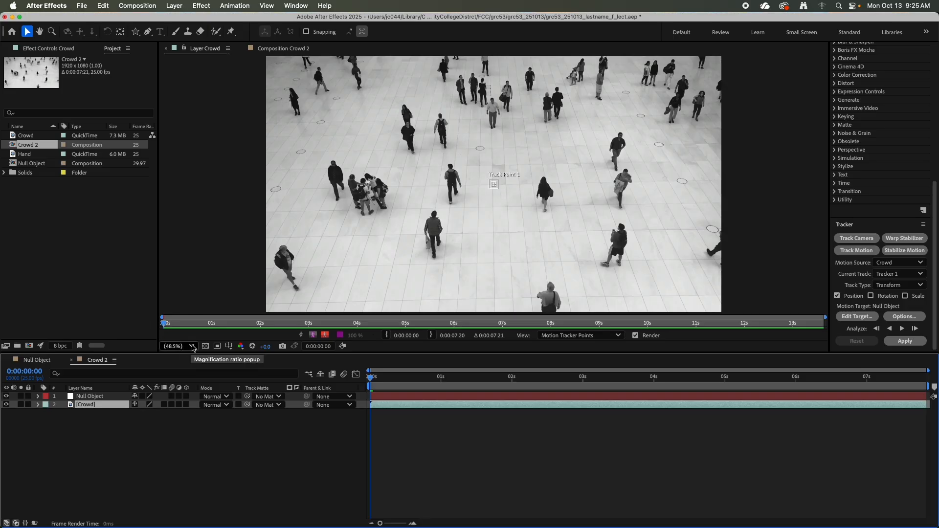
{"action": "left_click", "coordinate": [192, 346]}
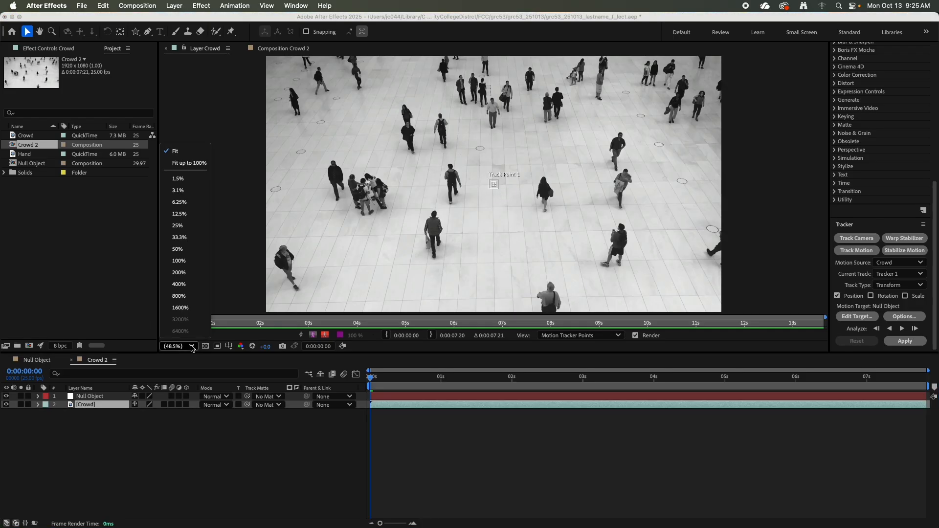
{"action": "left_click", "coordinate": [179, 238]}
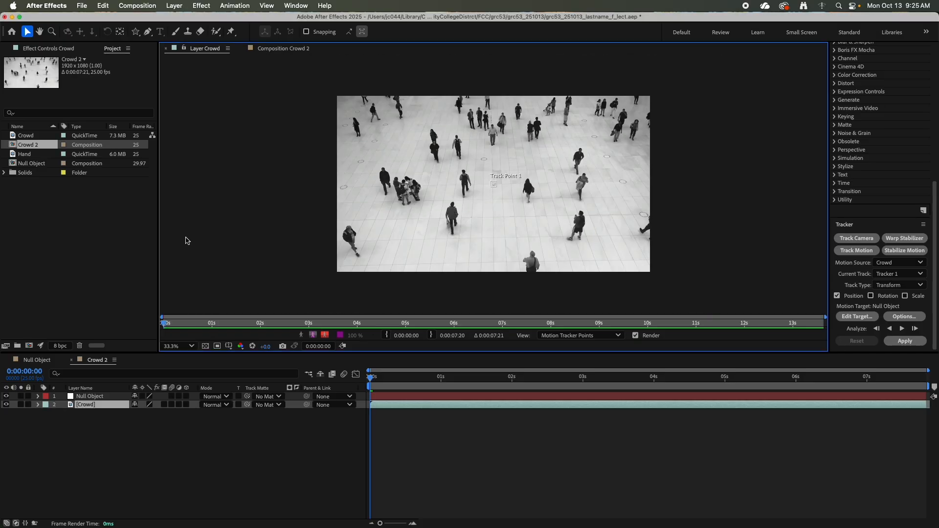
{"action": "left_click", "coordinate": [186, 347]}
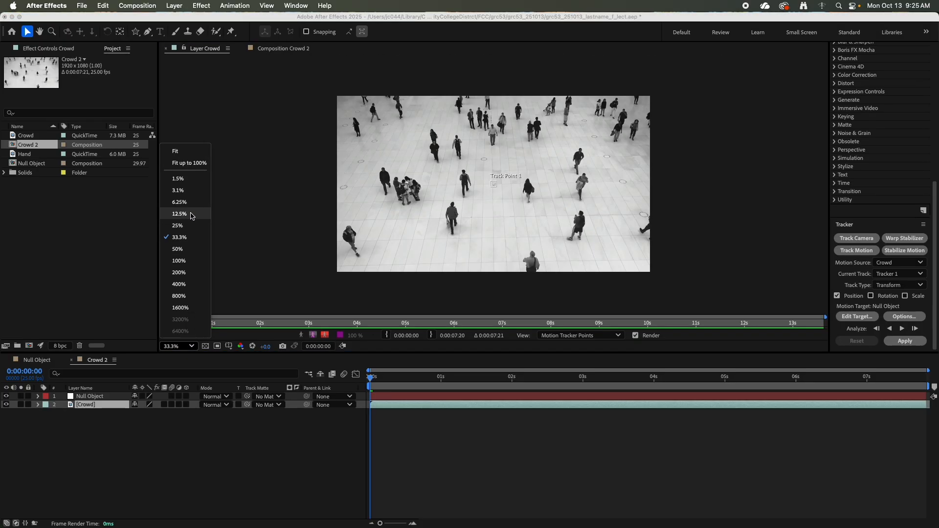
{"action": "left_click", "coordinate": [180, 261]}
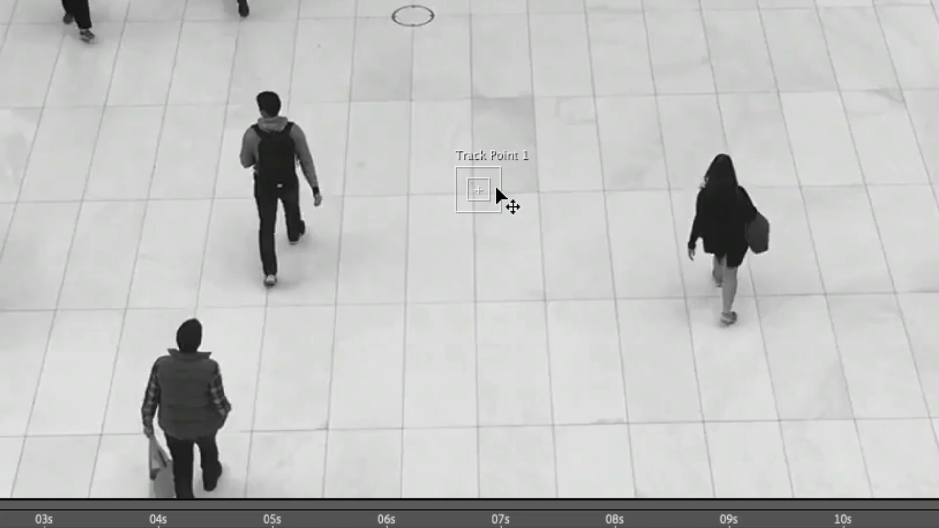
Start a second motion tracker on the Crowd layer and fit its track point around the head of the woman with the shoulder bag.
{"action": "left_click_drag", "start_coordinate": [496, 189], "coordinate": [738, 158]}
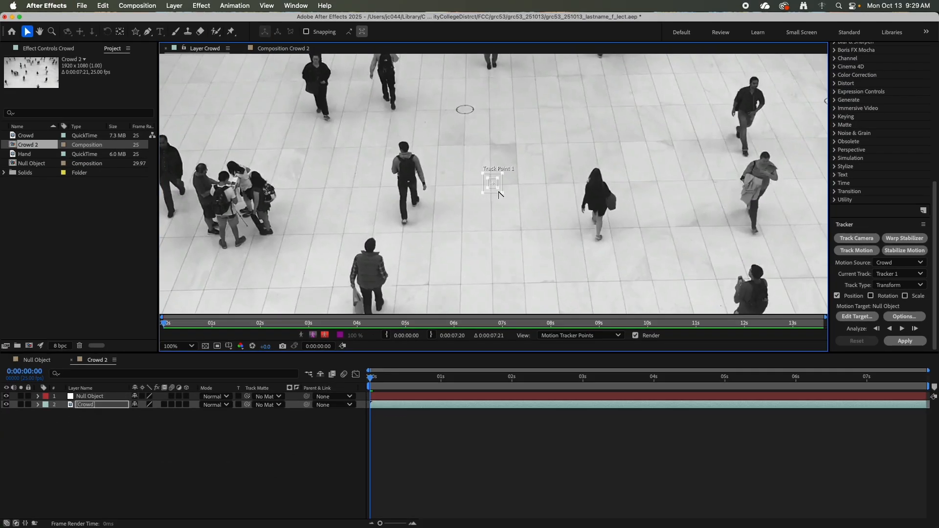
{"action": "left_click", "coordinate": [219, 471]}
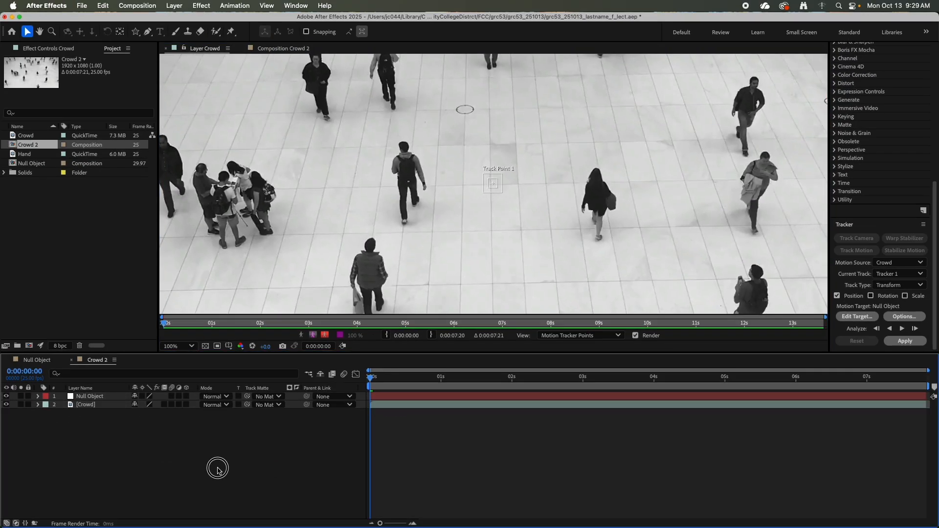
{"action": "left_click", "coordinate": [118, 396]}
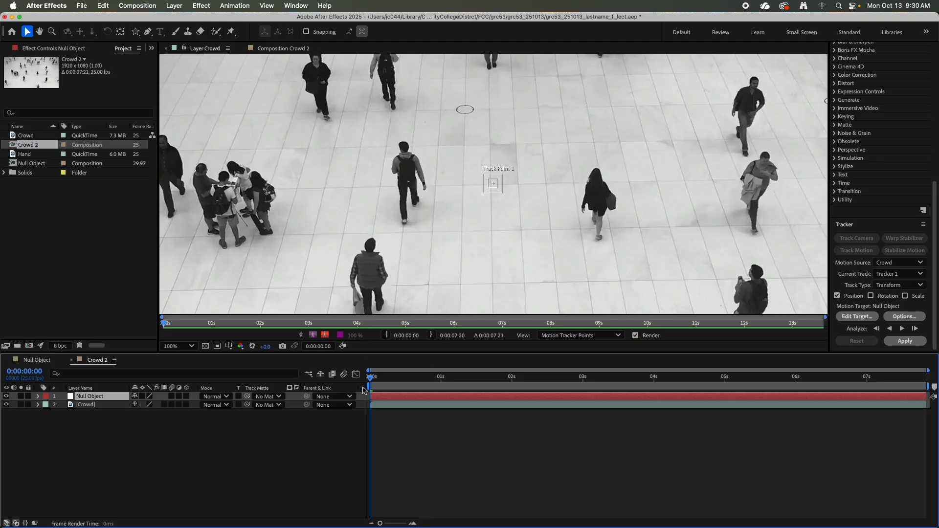
{"action": "left_click", "coordinate": [102, 405]}
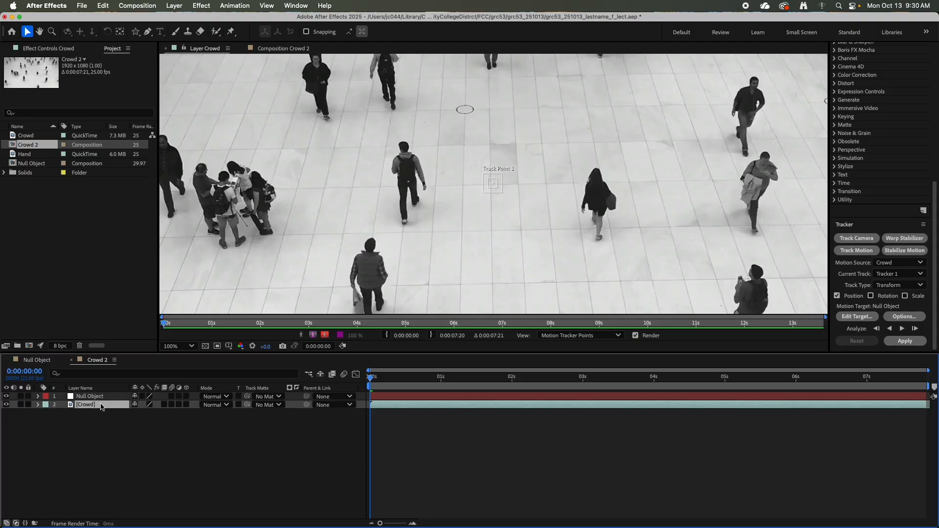
{"action": "left_click", "coordinate": [857, 254]}
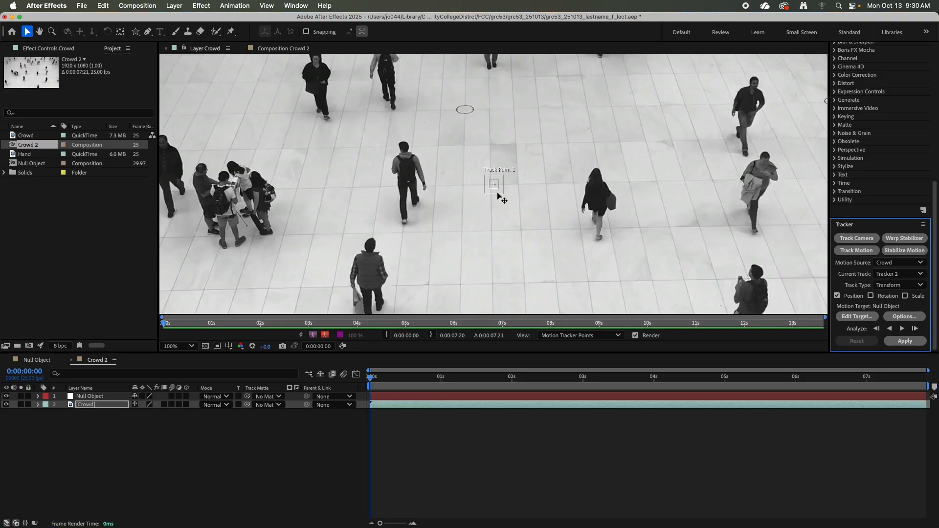
{"action": "left_click_drag", "start_coordinate": [499, 194], "coordinate": [614, 186]}
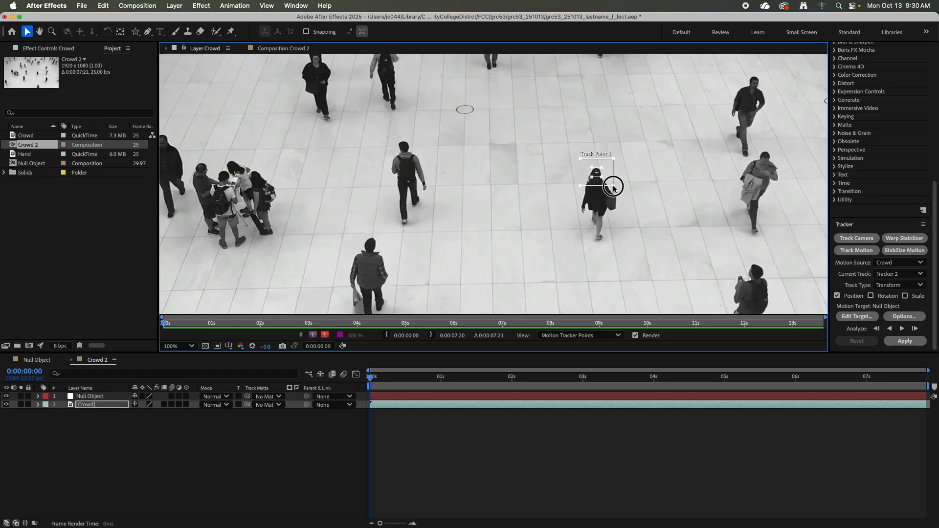
{"action": "left_click_drag", "start_coordinate": [613, 187], "coordinate": [614, 188]}
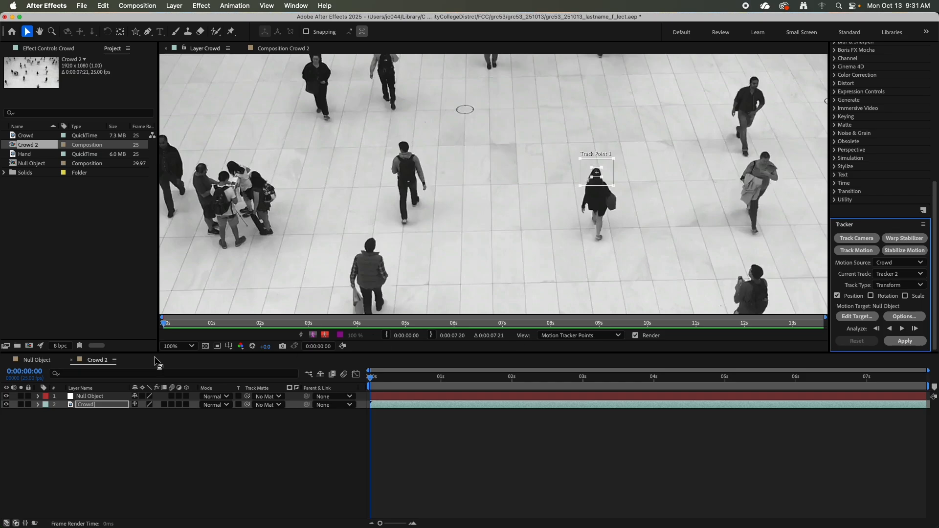
Fit the whole frame in the layer view and analyze the woman's motion forward through the clip.
{"action": "left_click", "coordinate": [191, 346]}
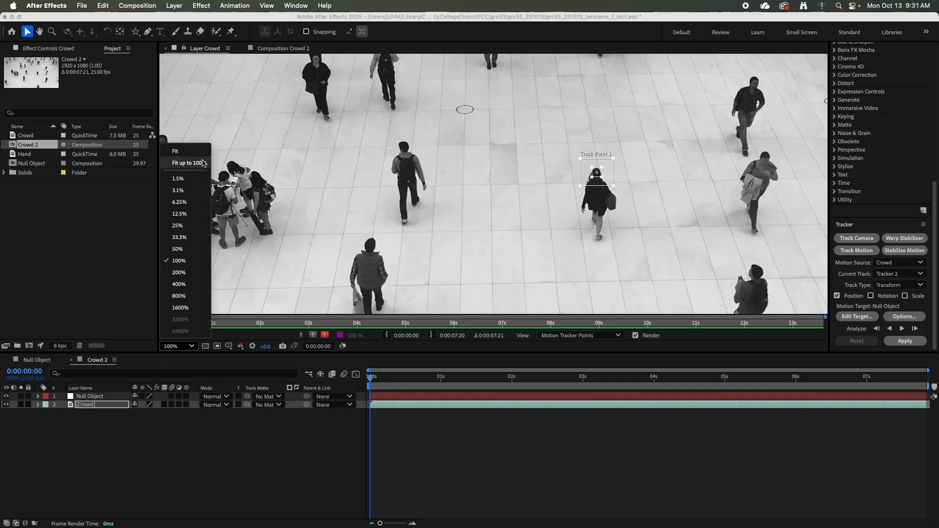
{"action": "left_click", "coordinate": [175, 151]}
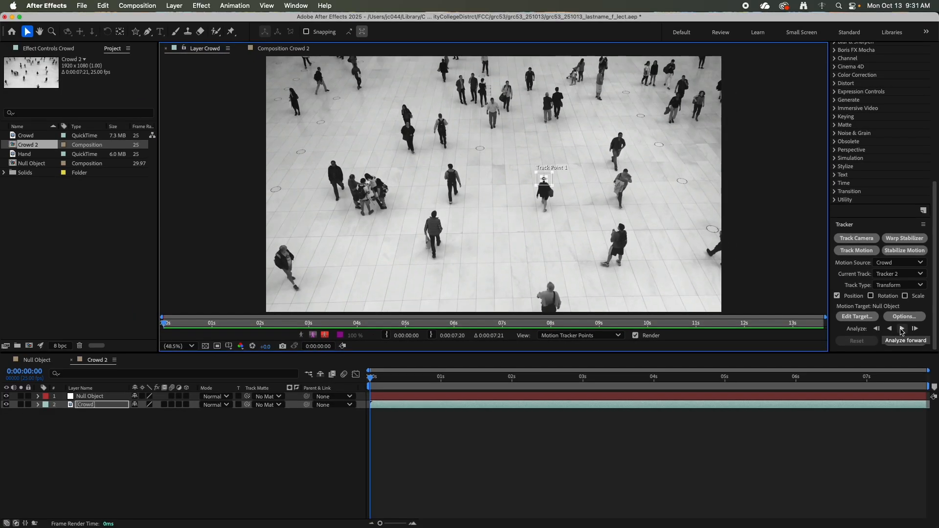
{"action": "left_click", "coordinate": [903, 329]}
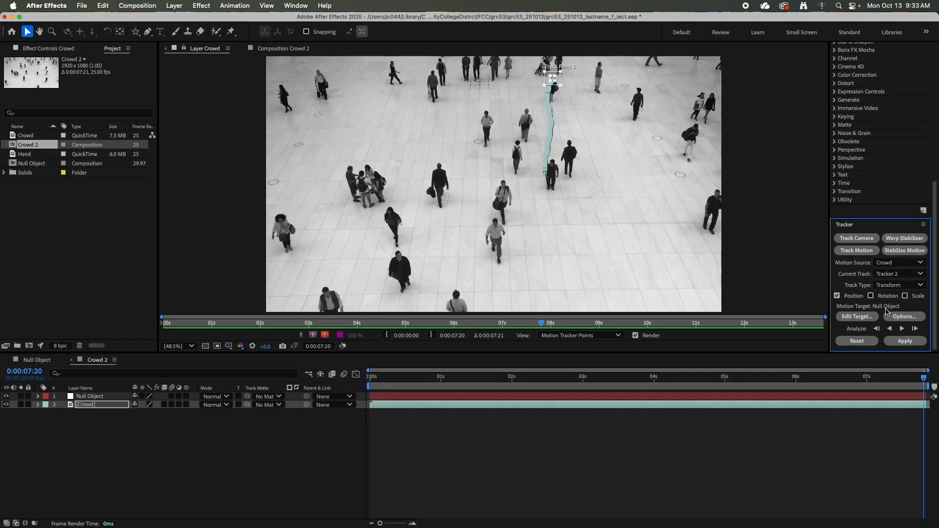
Apply the analyzed tracking data to the Null Object in the X and Y dimensions.
{"action": "left_click", "coordinate": [905, 342]}
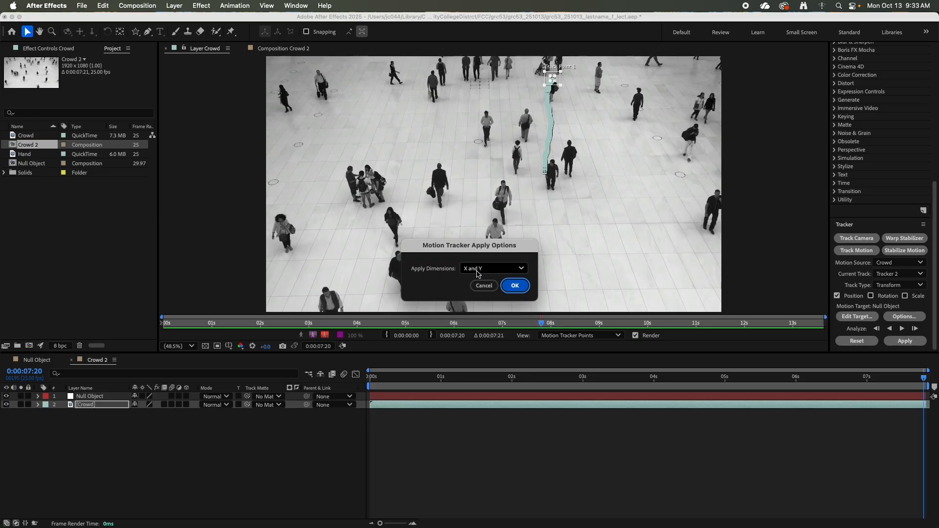
{"action": "left_click", "coordinate": [502, 274]}
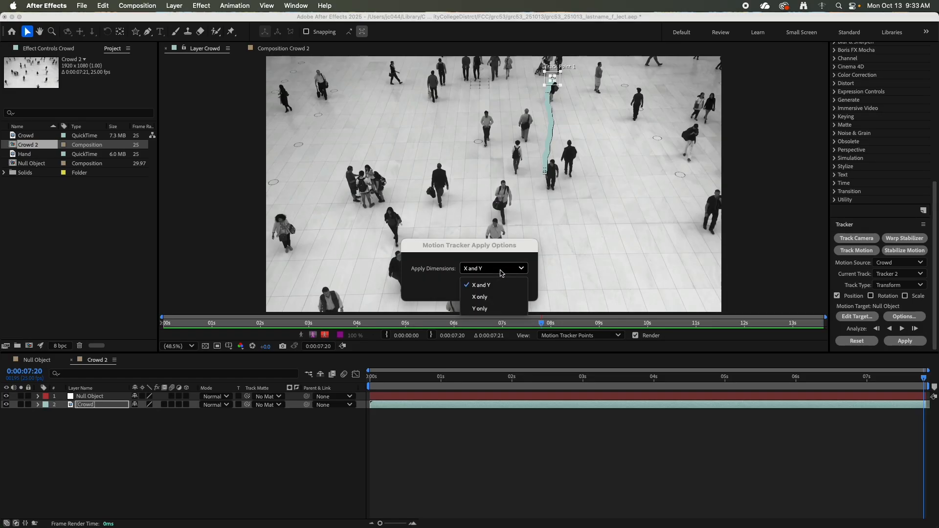
{"action": "left_click", "coordinate": [485, 285]}
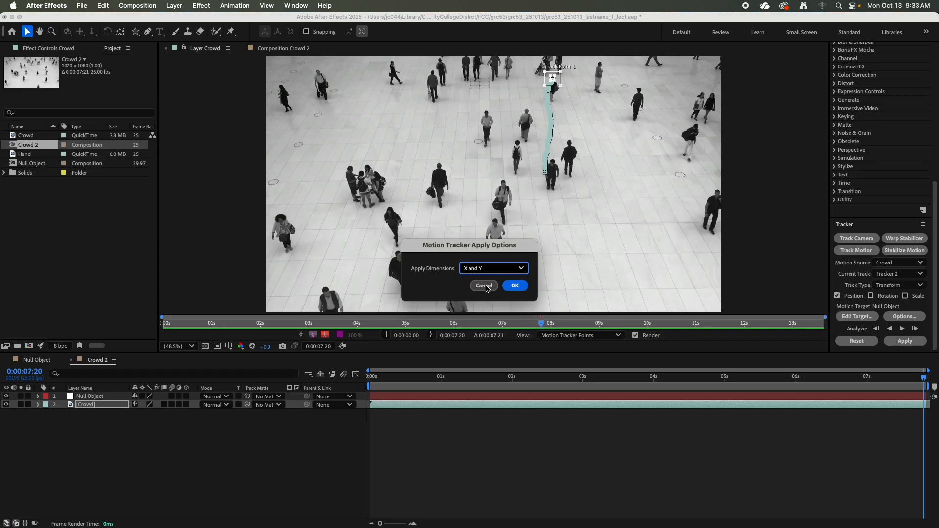
{"action": "left_click", "coordinate": [516, 287]}
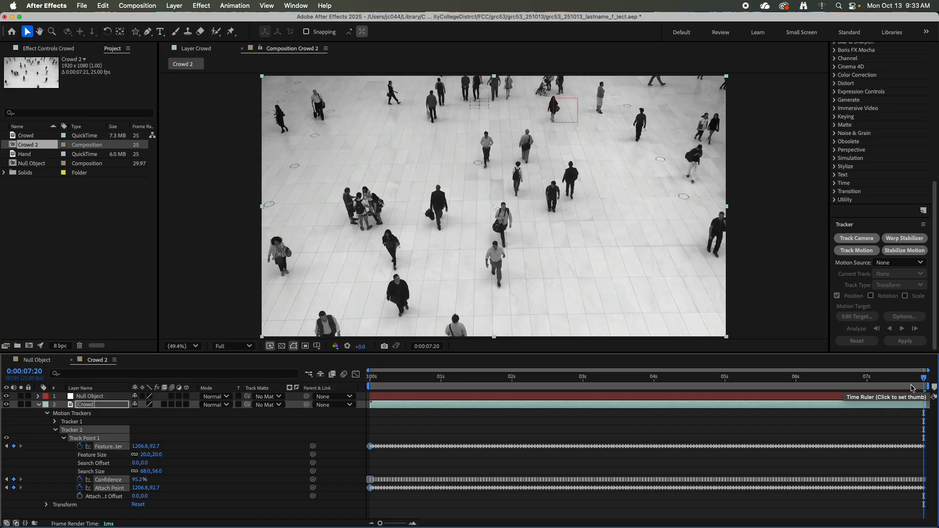
Check frame by frame how the null follows the tracked woman, ending at the first frame.
{"action": "left_click_drag", "start_coordinate": [923, 380], "coordinate": [466, 418]}
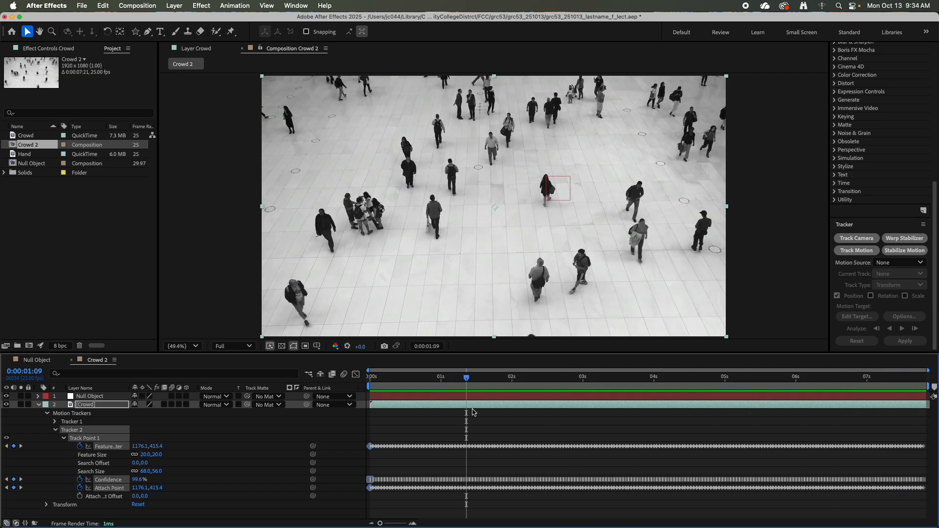
{"action": "key", "text": "Page_Up"}
{"action": "key", "text": "Page_Up"}
{"action": "key", "text": "Page_Up"}
{"action": "key", "text": "Page_Up"}
{"action": "key", "text": "Page_Up"}
{"action": "key", "text": "Page_Up"}
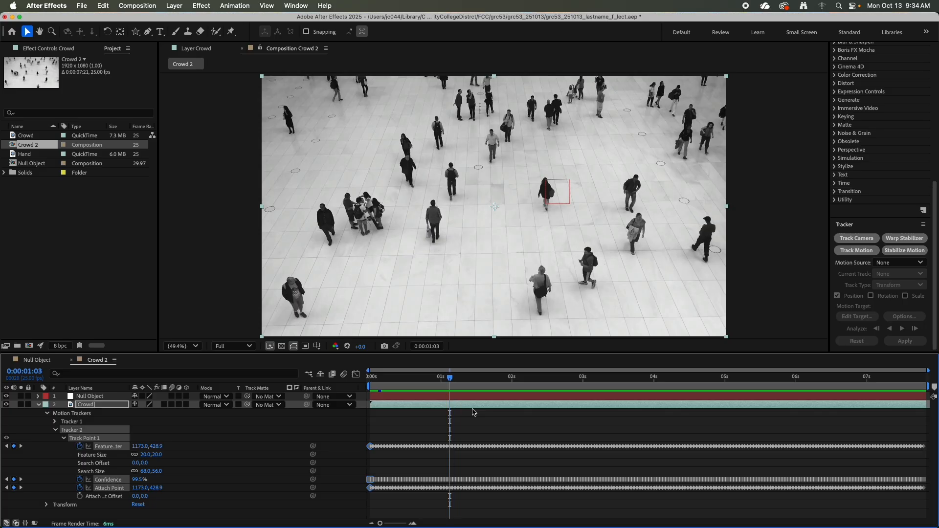
{"action": "key", "text": "Page_Up"}
{"action": "key", "text": "Page_Up"}
{"action": "key", "text": "Page_Up"}
{"action": "key", "text": "Page_Up"}
{"action": "key", "text": "Page_Up"}
{"action": "key", "text": "Page_Up"}
{"action": "key", "text": "Page_Up"}
{"action": "key", "text": "Page_Up"}
{"action": "key", "text": "Page_Up"}
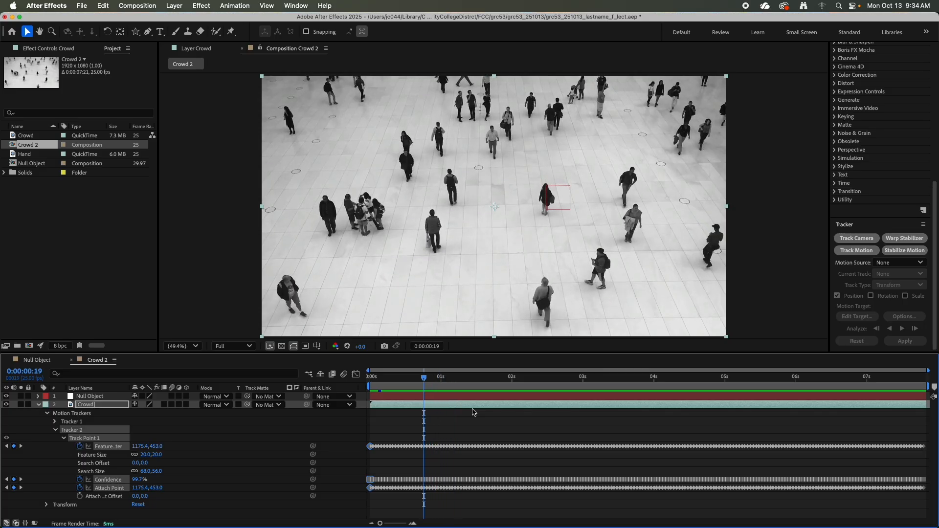
{"action": "key", "text": "Page_Up"}
{"action": "key", "text": "Page_Up"}
{"action": "key", "text": "Page_Up"}
{"action": "key", "text": "Page_Up"}
{"action": "key", "text": "Page_Up"}
{"action": "key", "text": "Page_Up"}
{"action": "key", "text": "Page_Up"}
{"action": "key", "text": "Page_Up"}
{"action": "key", "text": "Page_Up"}
{"action": "key", "text": "Page_Up"}
{"action": "key", "text": "Page_Up"}
{"action": "key", "text": "Page_Up"}
{"action": "key", "text": "Page_Up"}
{"action": "key", "text": "Page_Up"}
{"action": "key", "text": "Page_Up"}
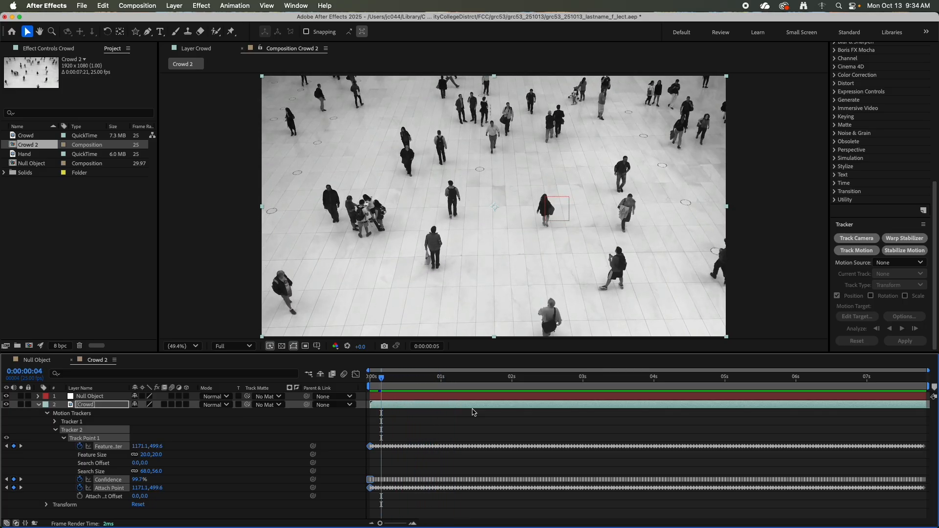
{"action": "key", "text": "Page_Up"}
{"action": "key", "text": "Page_Up"}
{"action": "key", "text": "Page_Up"}
{"action": "key", "text": "Page_Up"}
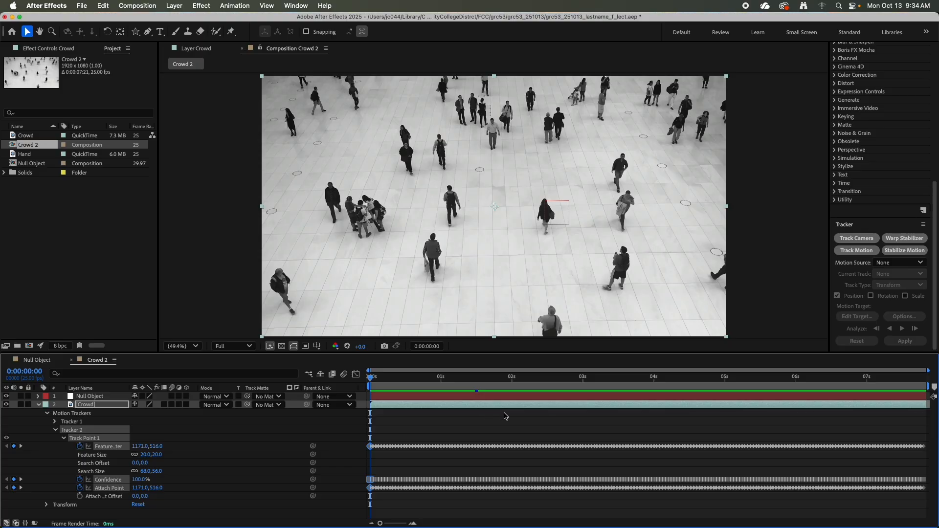
{"action": "left_click_drag", "start_coordinate": [372, 380], "coordinate": [332, 389]}
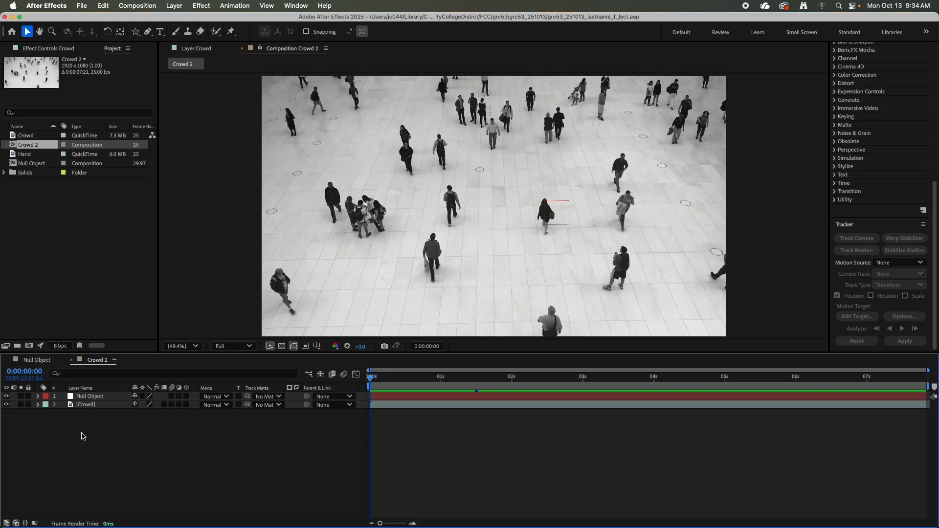
Reveal the Position keyframes on the Null Object layer, then deselect it.
{"action": "left_click", "coordinate": [91, 397]}
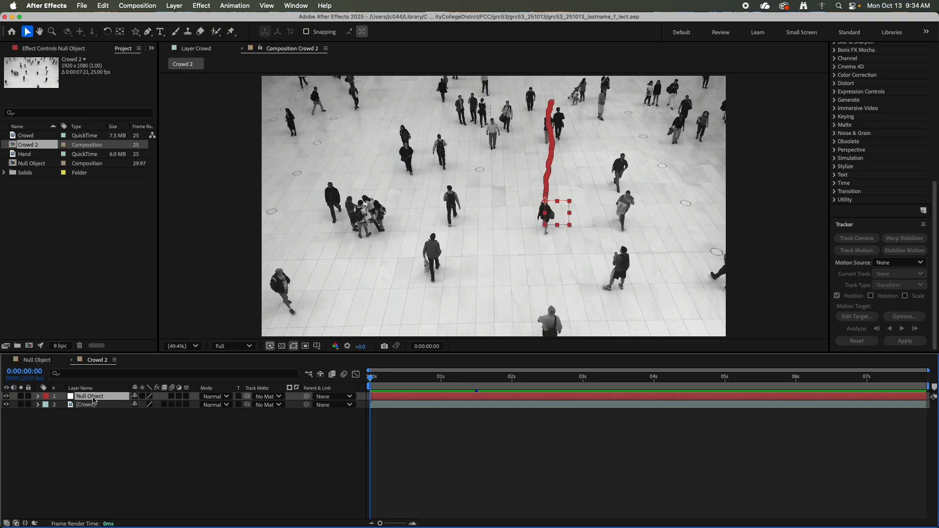
{"action": "key", "text": "p"}
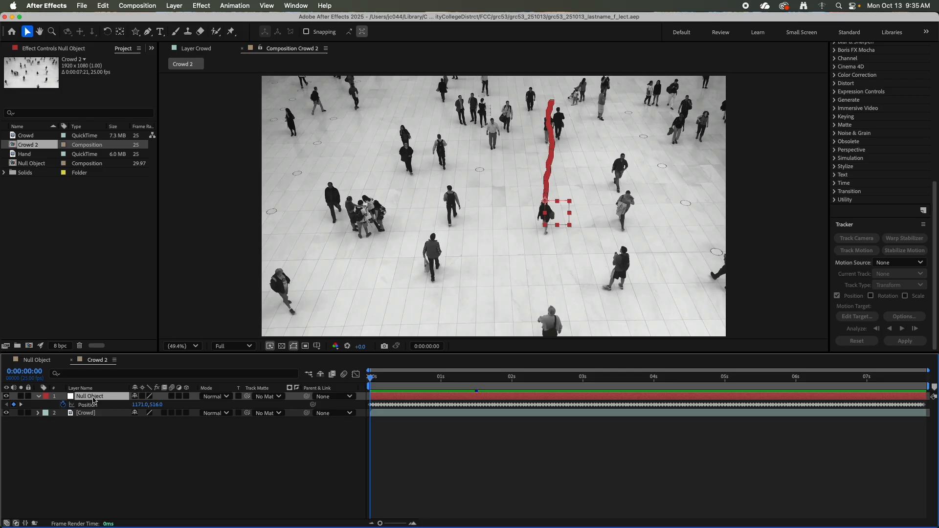
{"action": "left_click", "coordinate": [100, 457]}
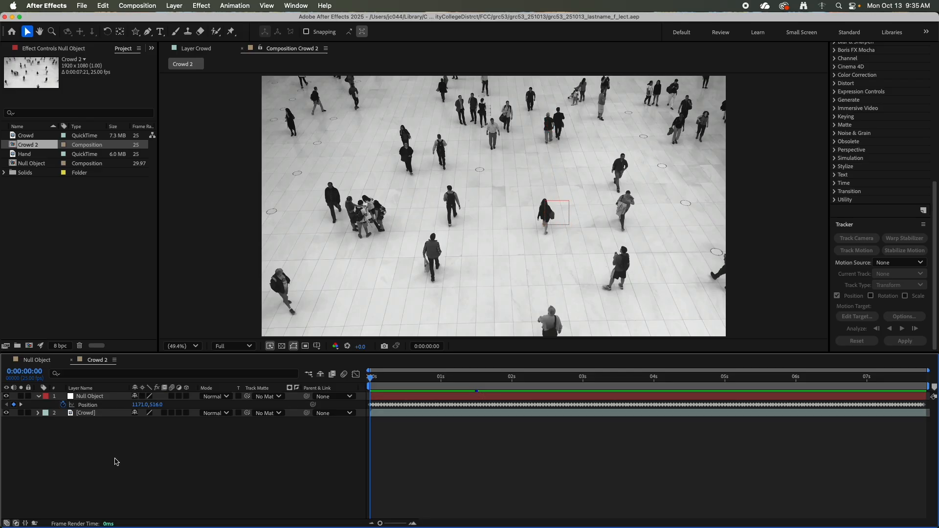
Draw a magenta-filled vertical ellipse covering the tracked woman on a new shape layer.
{"action": "left_click", "coordinate": [132, 34]}
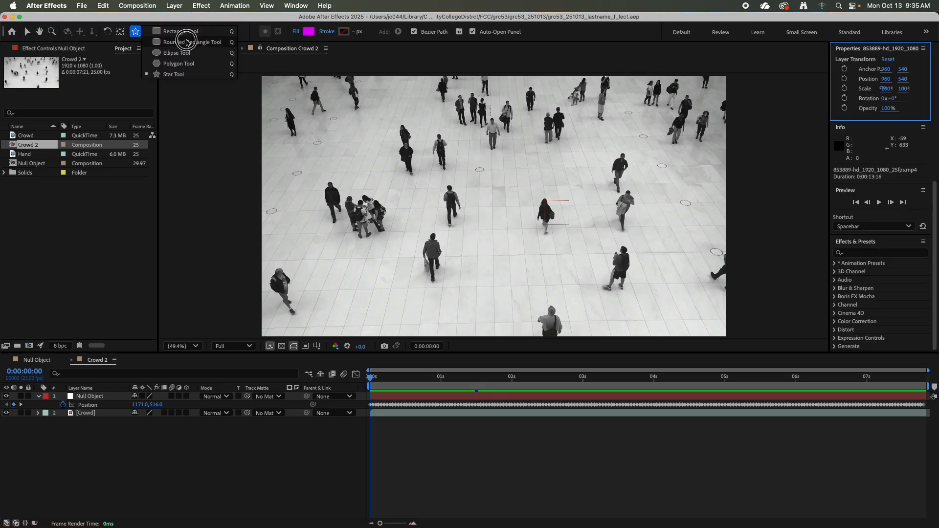
{"action": "left_click", "coordinate": [176, 53]}
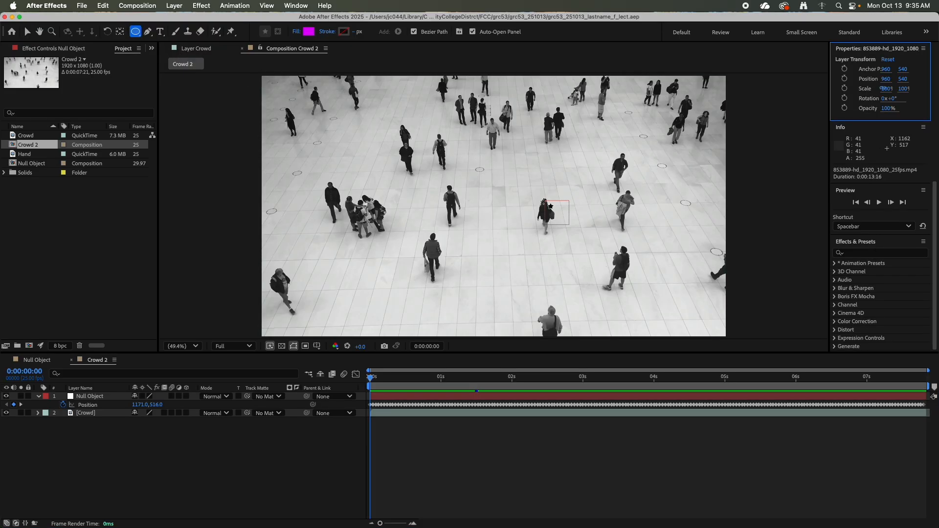
{"action": "mouse_move", "coordinate": [548, 216]}
{"action": "left_mouse_down"}
{"action": "mouse_move", "coordinate": [533, 192]}
{"action": "mouse_move", "coordinate": [561, 239]}
{"action": "left_mouse_up"}
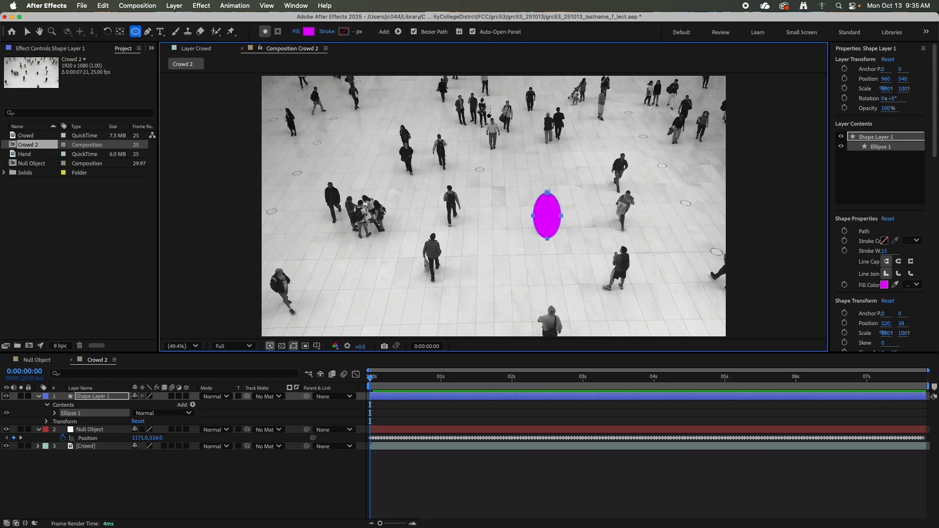
Set the ellipse's stroke to None.
{"action": "left_click", "coordinate": [329, 34]}
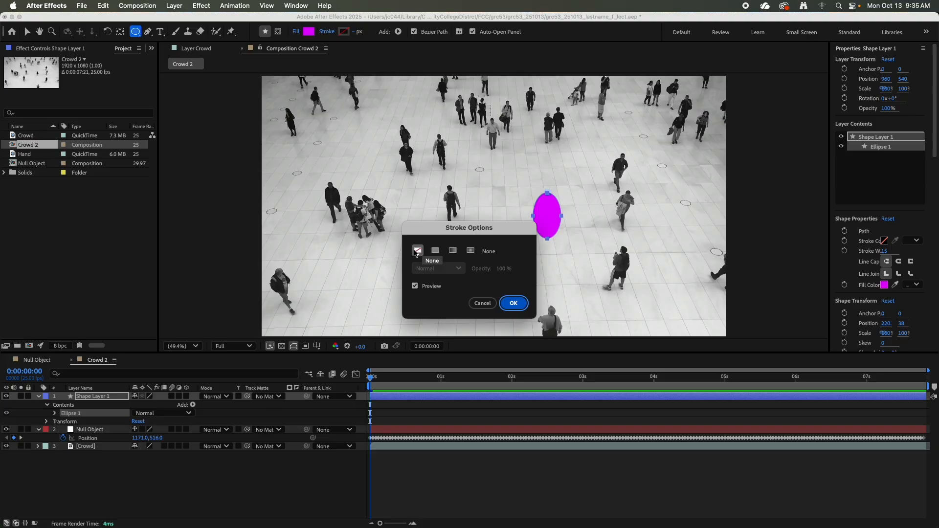
{"action": "left_click", "coordinate": [418, 250]}
{"action": "left_click", "coordinate": [511, 303]}
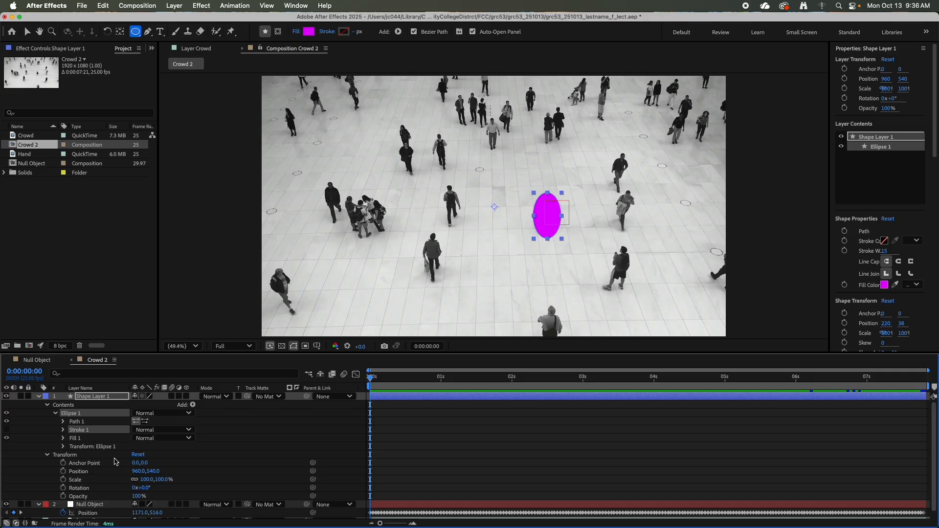
Reveal only the Opacity property of the ellipse's shape layer and try out different opacity values.
{"action": "left_click", "coordinate": [104, 397]}
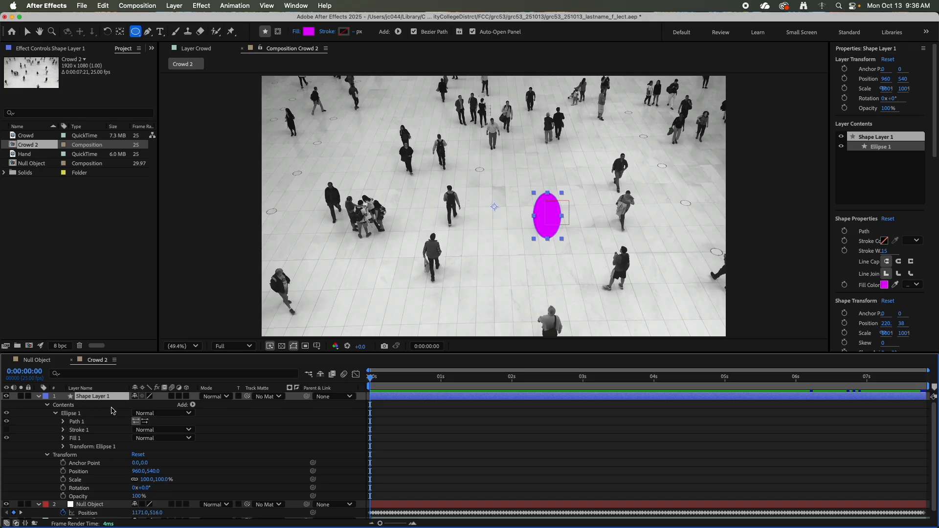
{"action": "key", "text": "t"}
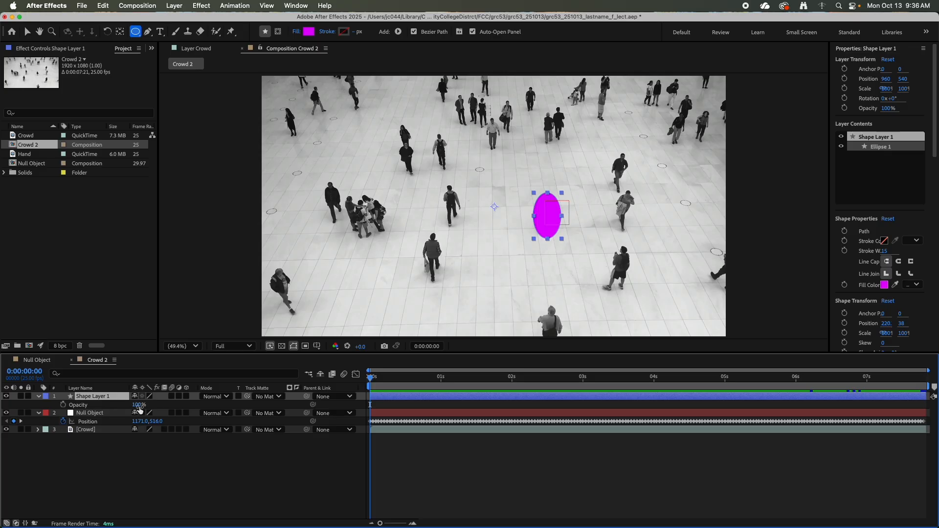
{"action": "left_click_drag", "start_coordinate": [139, 408], "coordinate": [186, 406]}
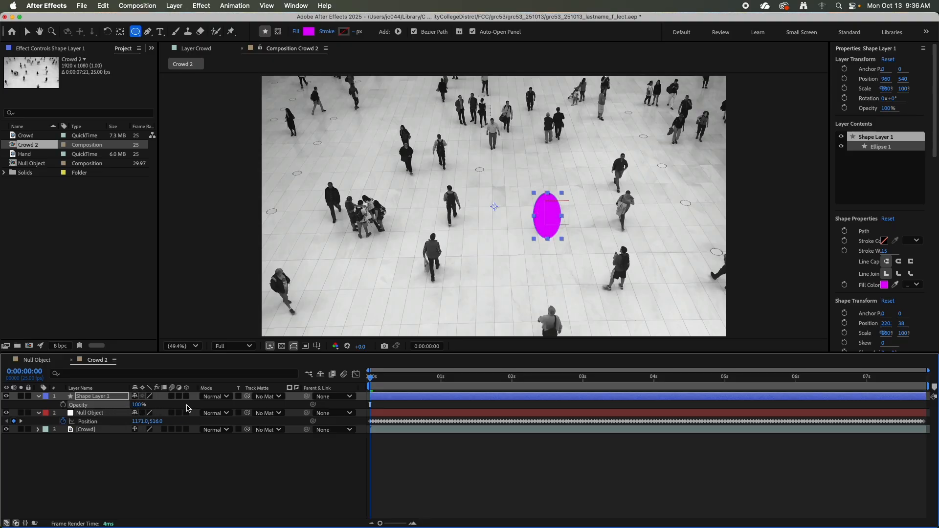
Try the Overlay, Color and Linear Burn blending modes on the ellipse's shape layer, and settle on Color Dodge.
{"action": "left_click", "coordinate": [226, 397]}
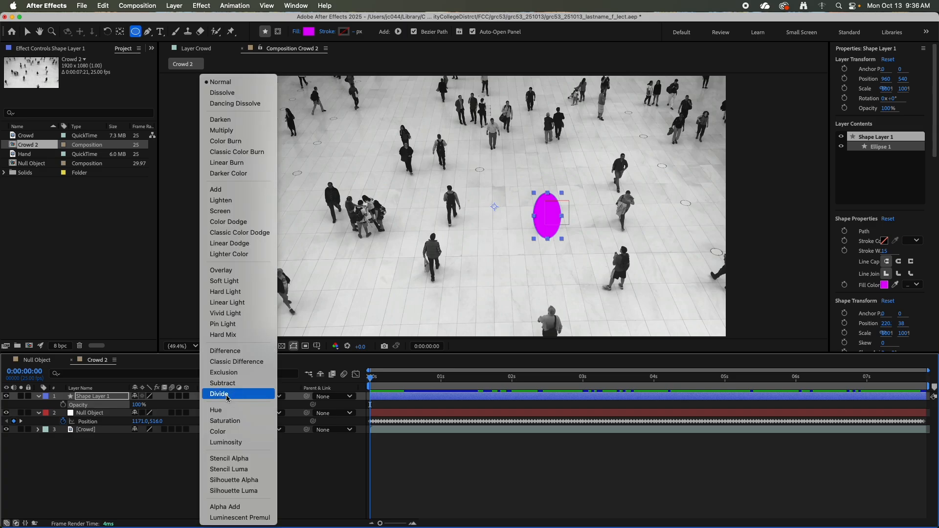
{"action": "left_click", "coordinate": [218, 270]}
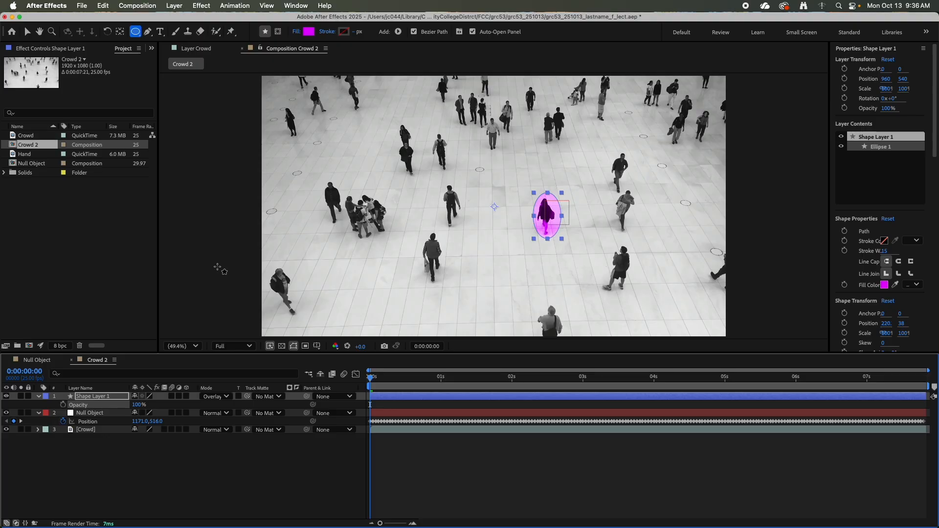
{"action": "left_click", "coordinate": [226, 397]}
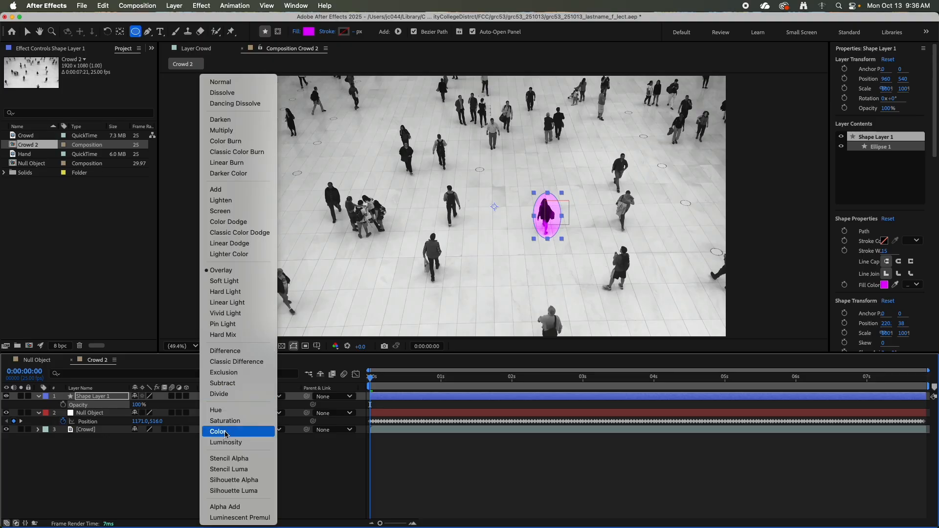
{"action": "left_click", "coordinate": [226, 432]}
{"action": "left_click", "coordinate": [215, 397]}
{"action": "left_click", "coordinate": [234, 163]}
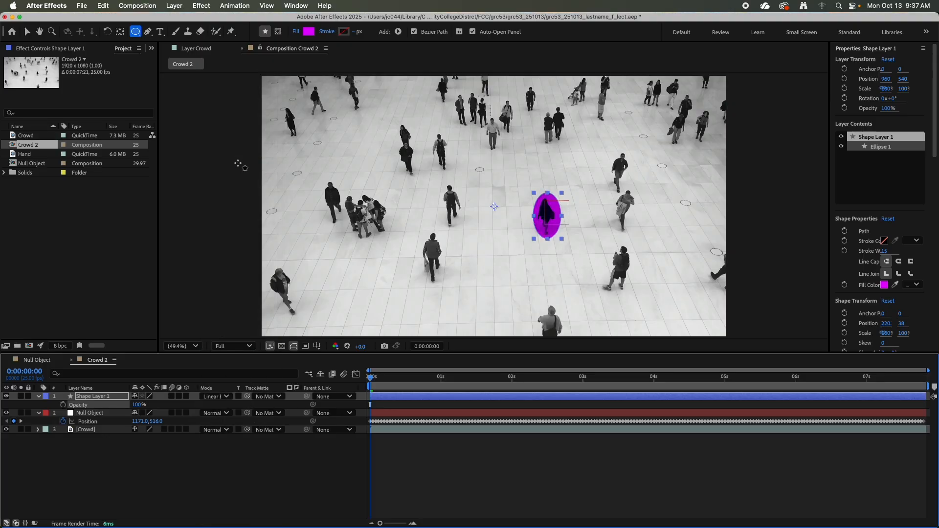
{"action": "left_click", "coordinate": [216, 397]}
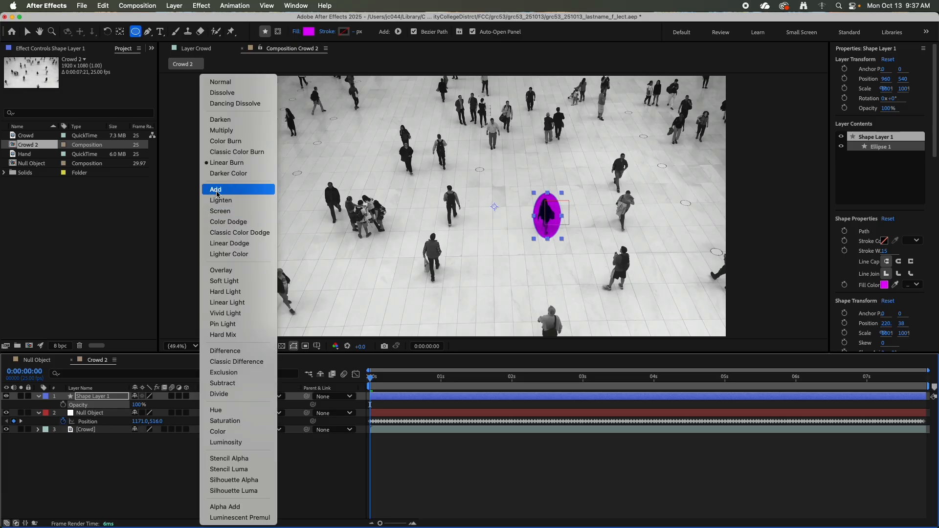
{"action": "left_click", "coordinate": [223, 222]}
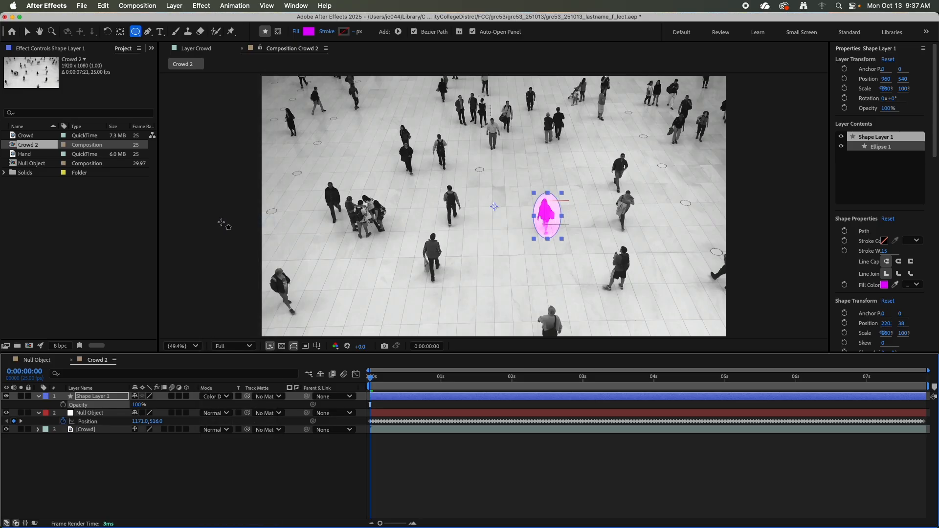
{"action": "right_click", "coordinate": [108, 393]}
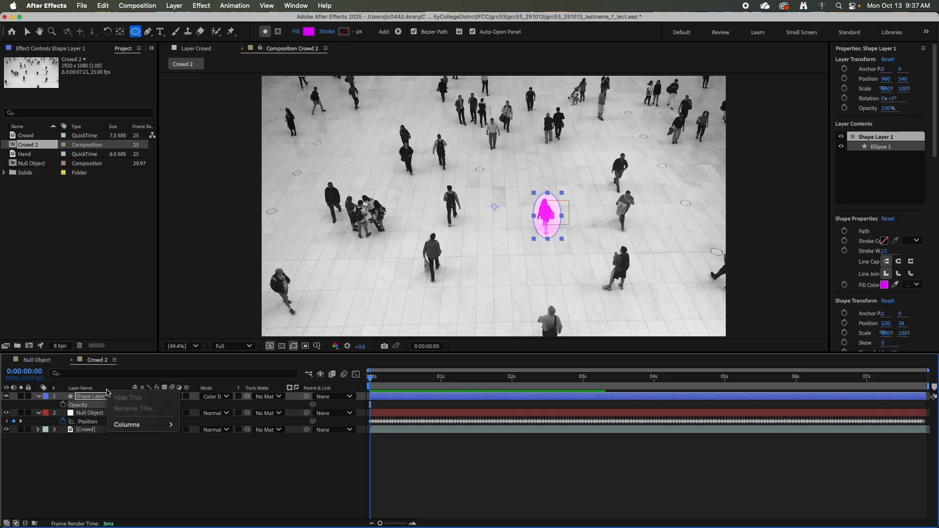
{"action": "mouse_move", "coordinate": [138, 426]}
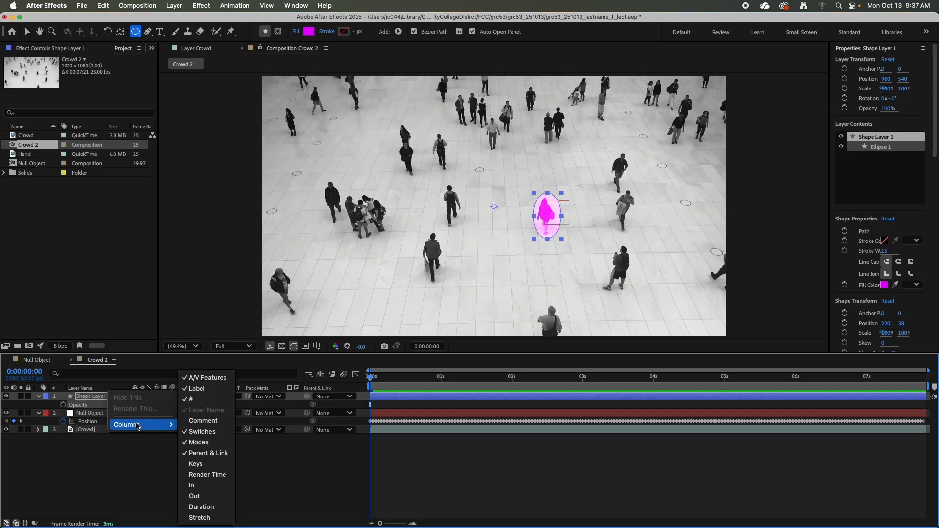
{"action": "left_click", "coordinate": [138, 471]}
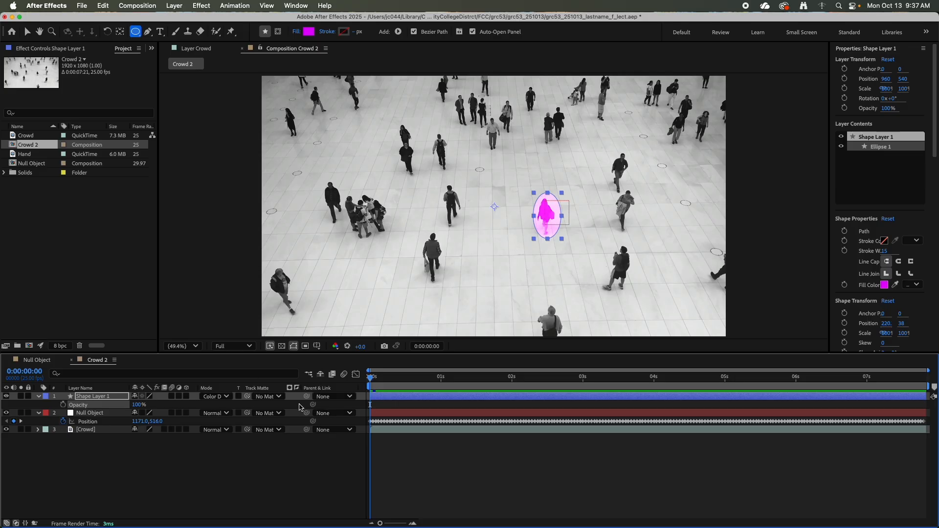
Parent the ellipse's shape layer to the Null Object layer and play the composition to check that it follows the woman.
{"action": "left_click_drag", "start_coordinate": [307, 398], "coordinate": [112, 416]}
{"action": "left_click", "coordinate": [198, 502]}
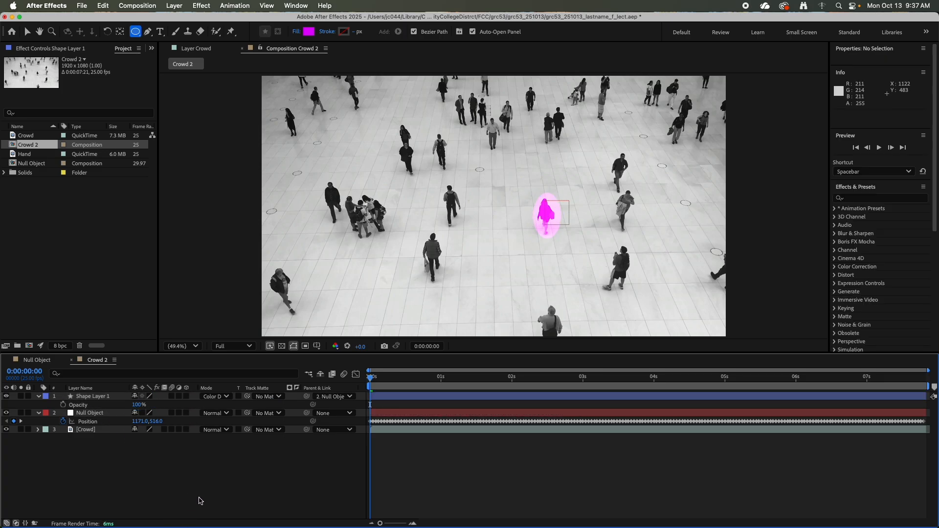
{"action": "key", "text": "space"}
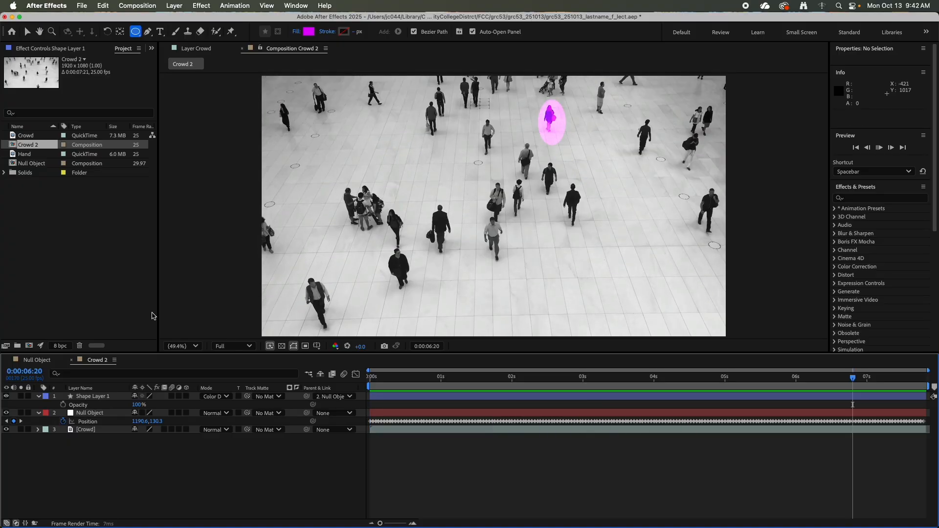
{"action": "key", "text": "space"}
{"action": "key", "text": "space"}
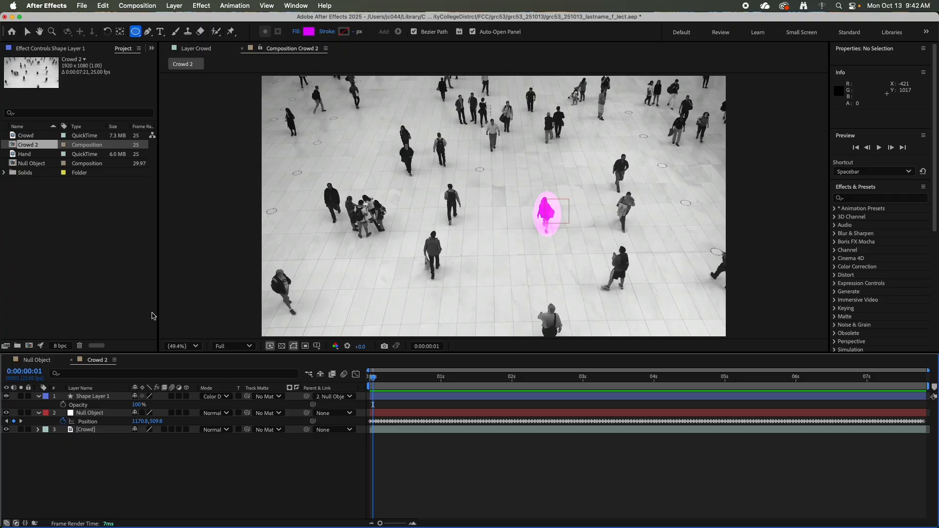
{"action": "left_click", "coordinate": [96, 253]}
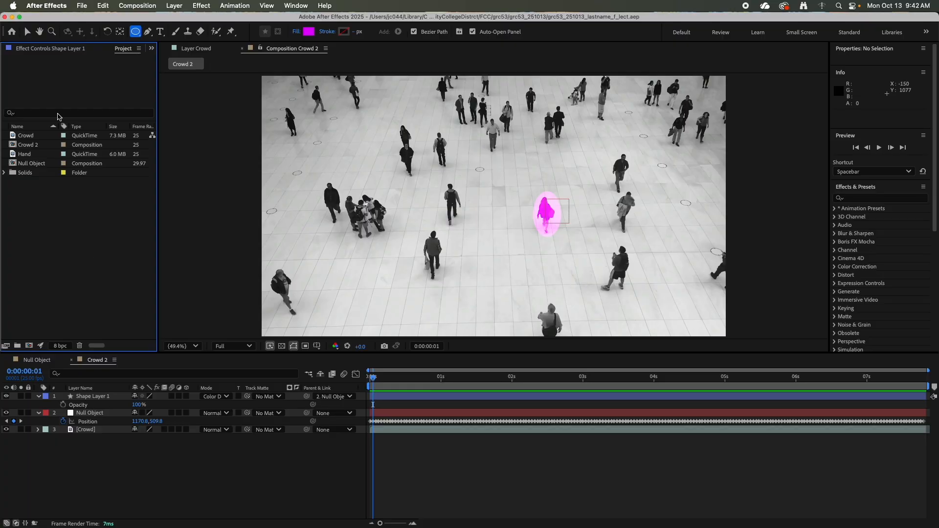
Create a new composition from the Hand footage with the Selection tool active, and close the Crowd layer view.
{"action": "left_click", "coordinate": [27, 31]}
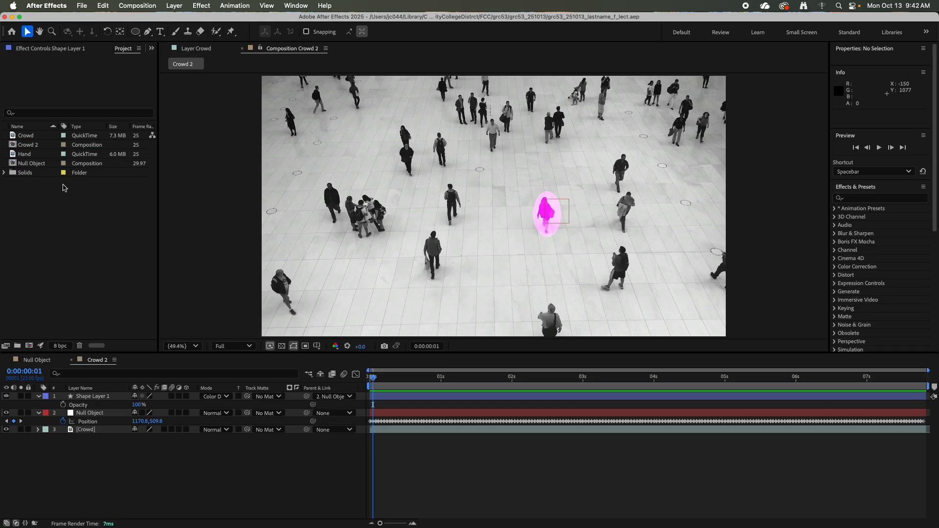
{"action": "left_click", "coordinate": [25, 155]}
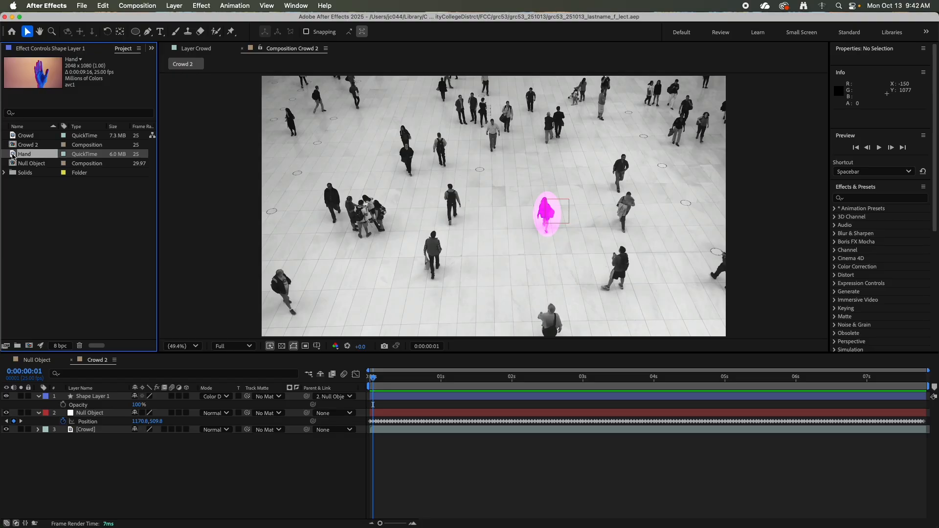
{"action": "left_click_drag", "start_coordinate": [13, 155], "coordinate": [30, 347]}
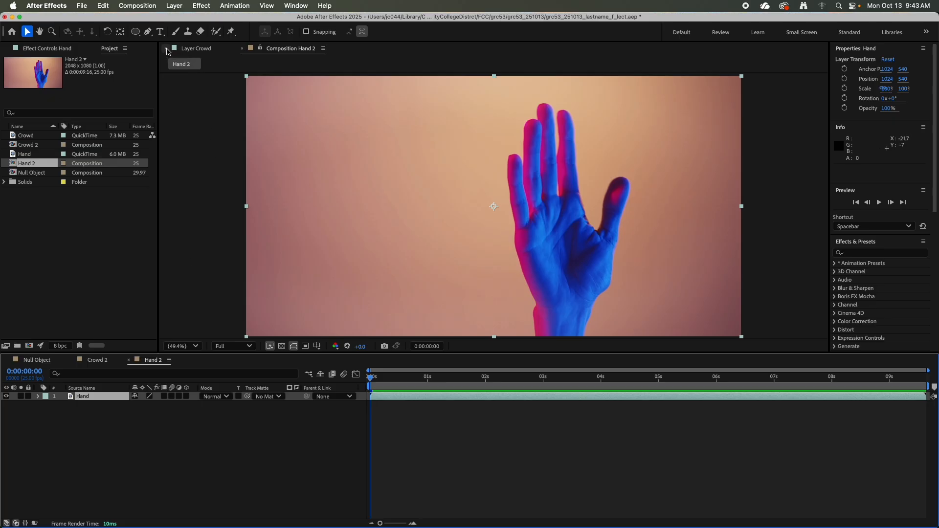
{"action": "left_click", "coordinate": [167, 49]}
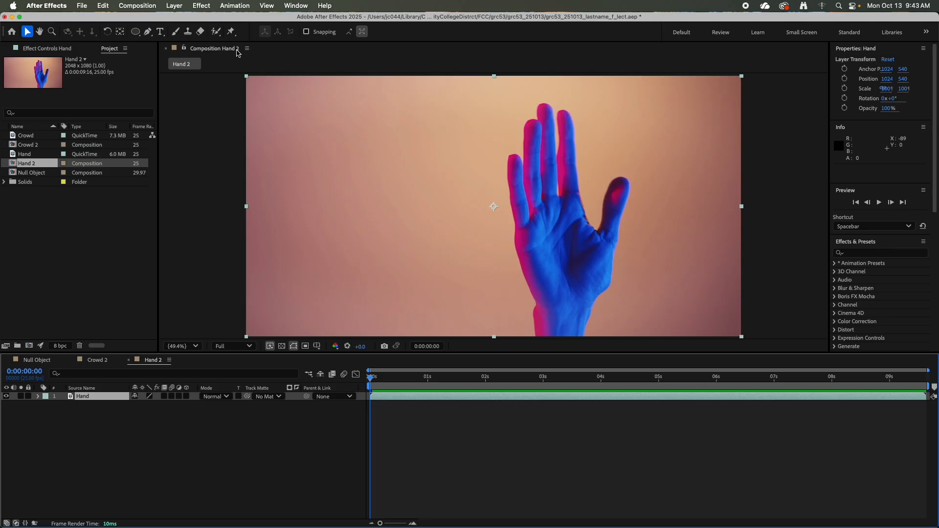
Add a new null object to the Hand 2 composition.
{"action": "left_click", "coordinate": [172, 7]}
{"action": "mouse_move", "coordinate": [174, 20]}
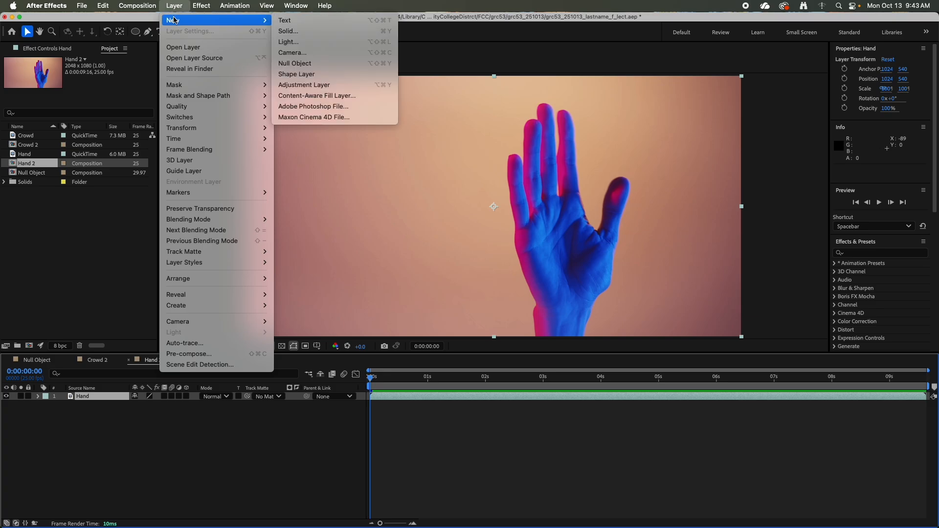
{"action": "left_click", "coordinate": [293, 64]}
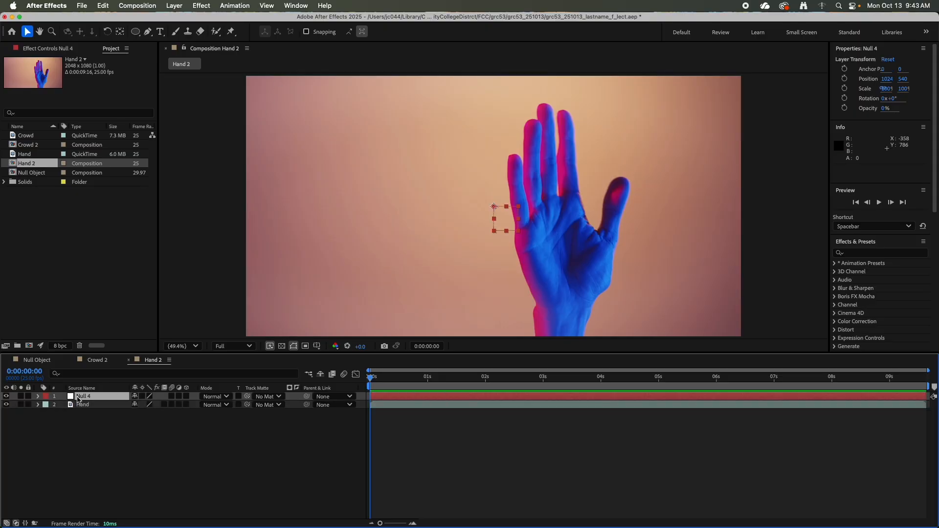
Start Track Motion on the Hand layer with the playhead at the first frame.
{"action": "left_click", "coordinate": [83, 405]}
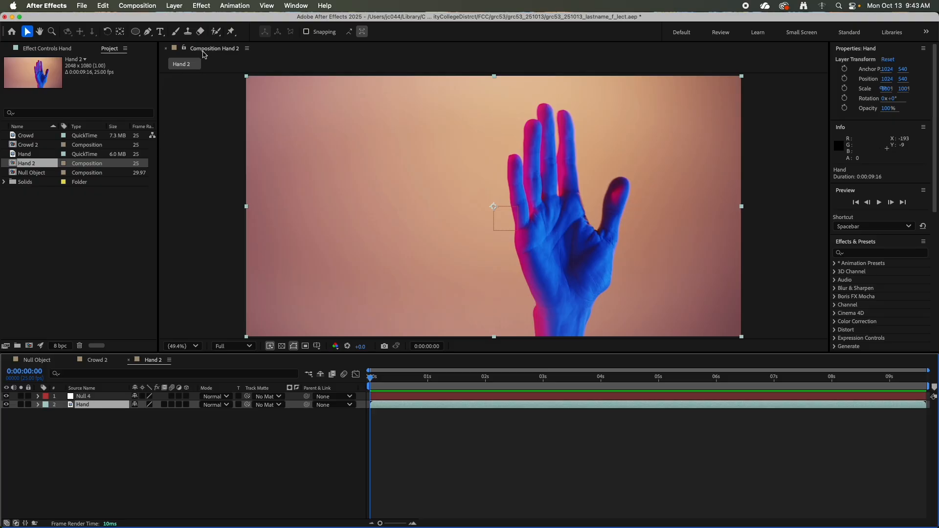
{"action": "left_click", "coordinate": [229, 7]}
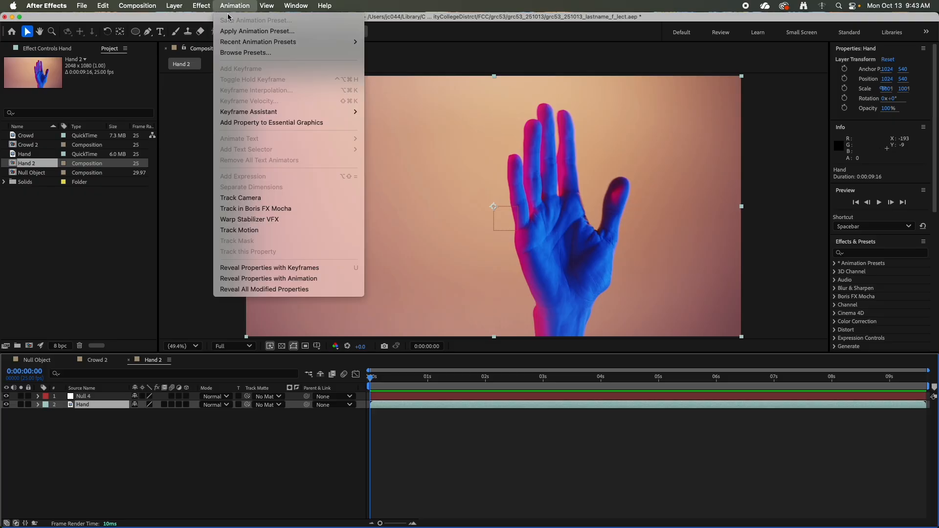
{"action": "left_click", "coordinate": [245, 231]}
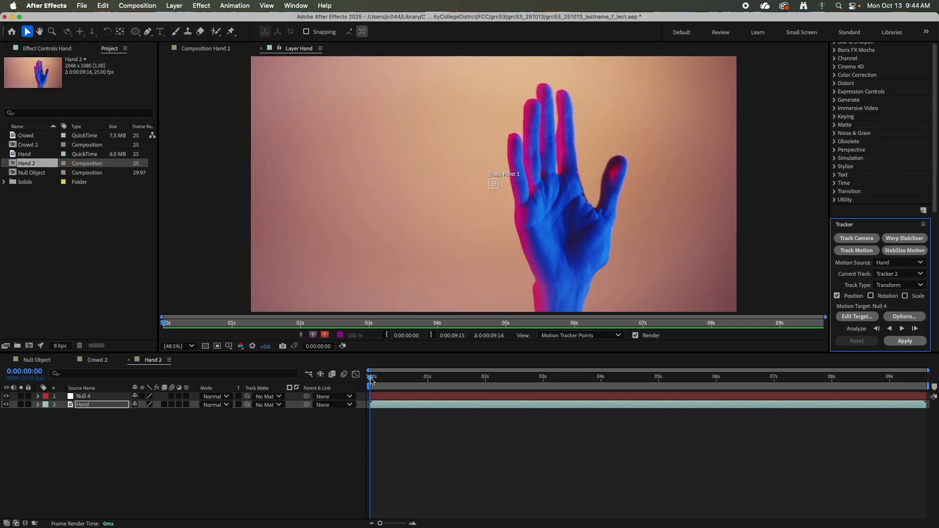
{"action": "mouse_move", "coordinate": [371, 380]}
{"action": "left_mouse_down"}
{"action": "mouse_move", "coordinate": [913, 377]}
{"action": "mouse_move", "coordinate": [363, 376]}
{"action": "left_mouse_up"}
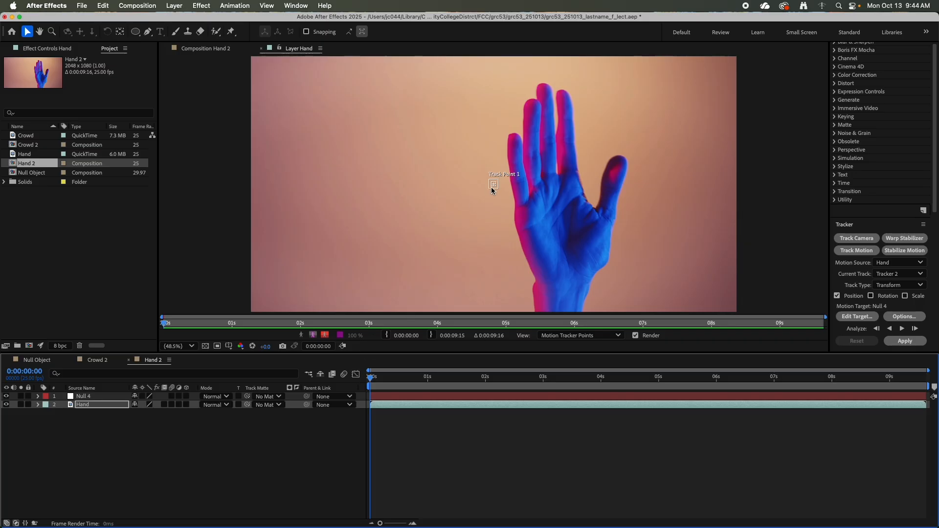
Place Track Point 1 on the tip of the index finger and enlarge its search region.
{"action": "left_click", "coordinate": [191, 345]}
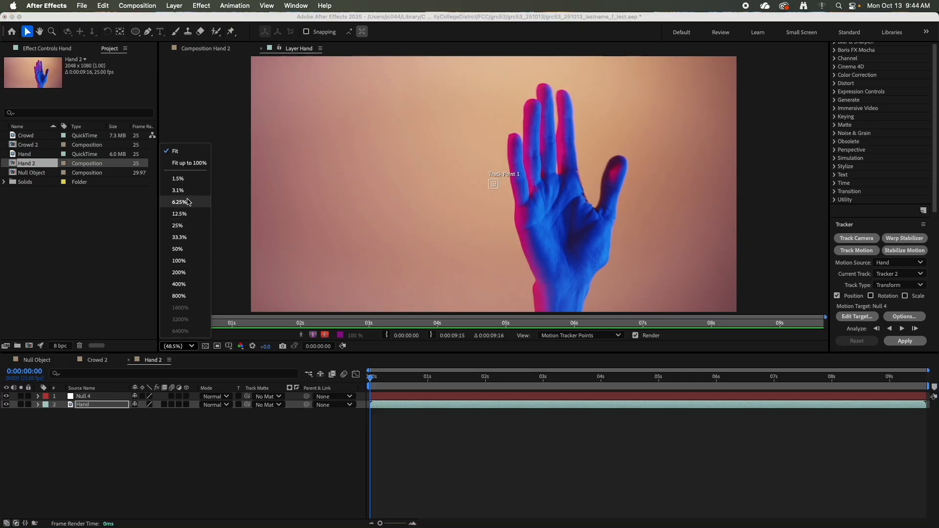
{"action": "left_click", "coordinate": [194, 260]}
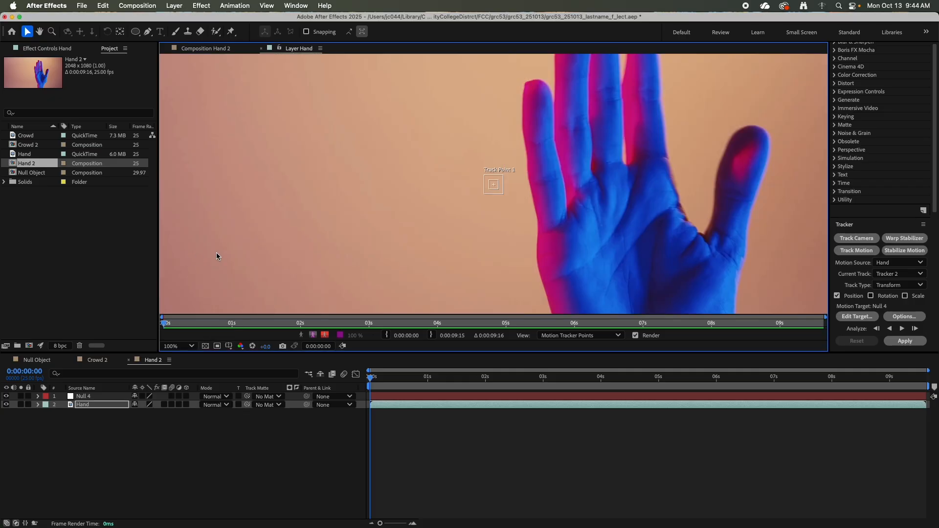
{"action": "key", "text": "h"}
{"action": "left_click_drag", "start_coordinate": [656, 146], "coordinate": [569, 244]}
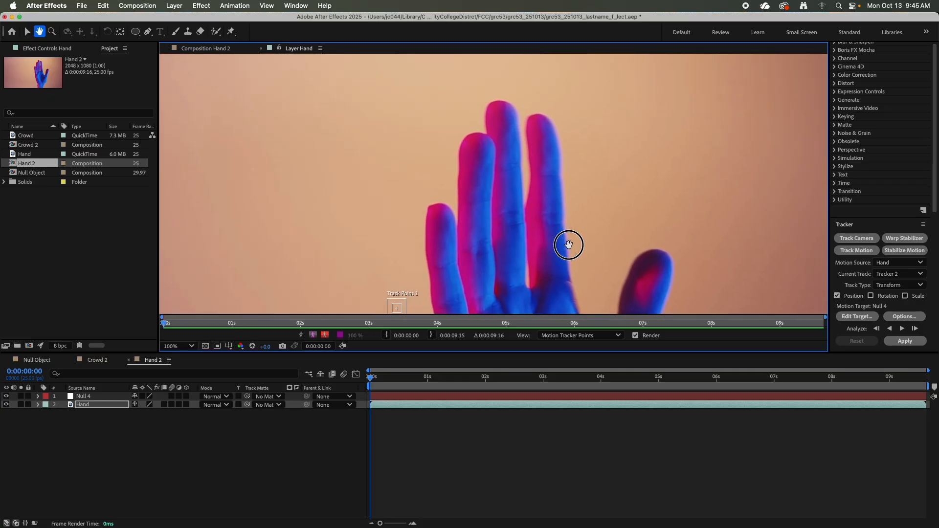
{"action": "key", "text": "v"}
{"action": "left_click_drag", "start_coordinate": [405, 304], "coordinate": [552, 133]}
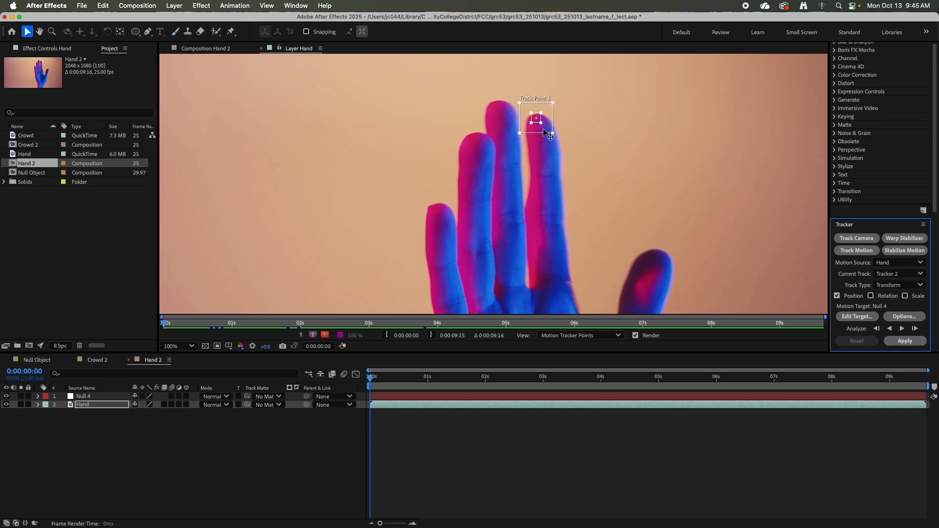
Analyze the fingertip track forward to the end of the clip, and scrub back to the first frame to check it.
{"action": "left_click", "coordinate": [189, 347]}
{"action": "left_click", "coordinate": [177, 151]}
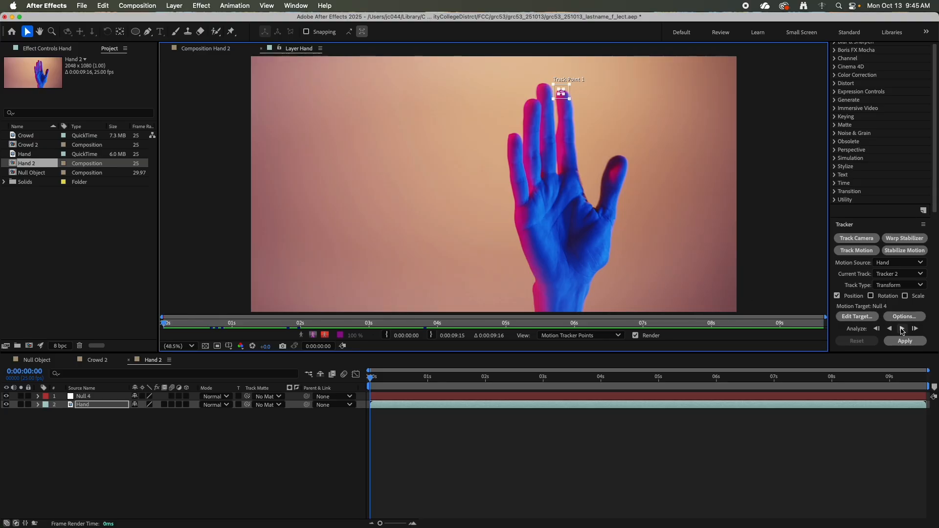
{"action": "left_click", "coordinate": [902, 329]}
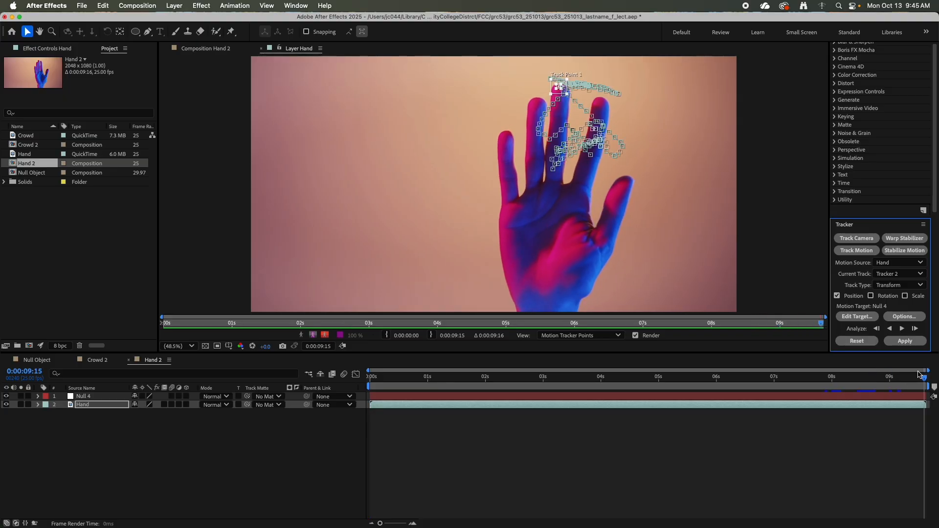
{"action": "left_click_drag", "start_coordinate": [925, 378], "coordinate": [875, 381]}
{"action": "left_click_drag", "start_coordinate": [890, 381], "coordinate": [352, 382]}
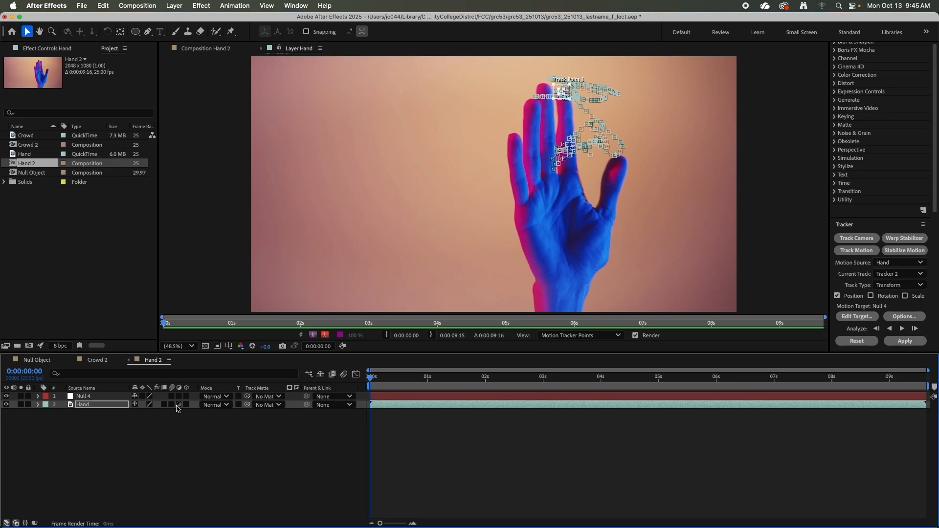
Delete both existing motion trackers, Tracker 1 and Tracker 2, from the Hand layer.
{"action": "left_click", "coordinate": [99, 408]}
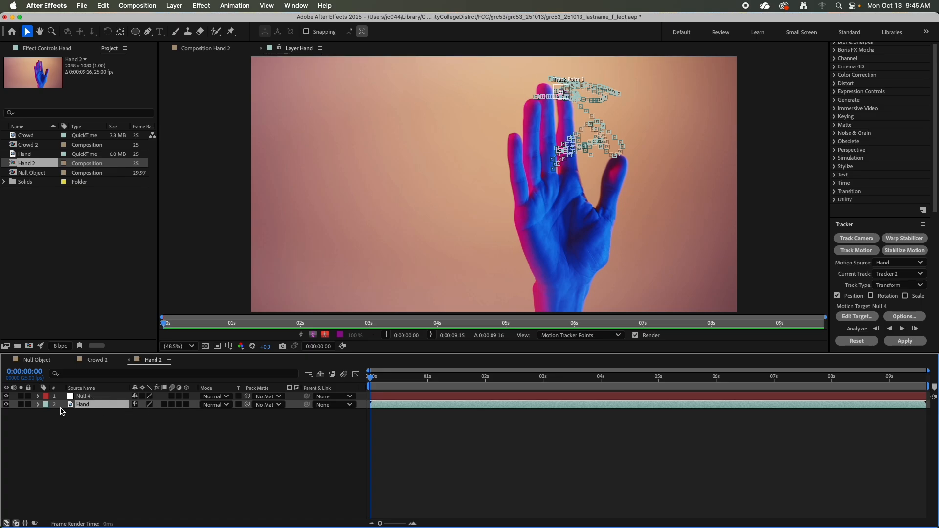
{"action": "left_click", "coordinate": [38, 406]}
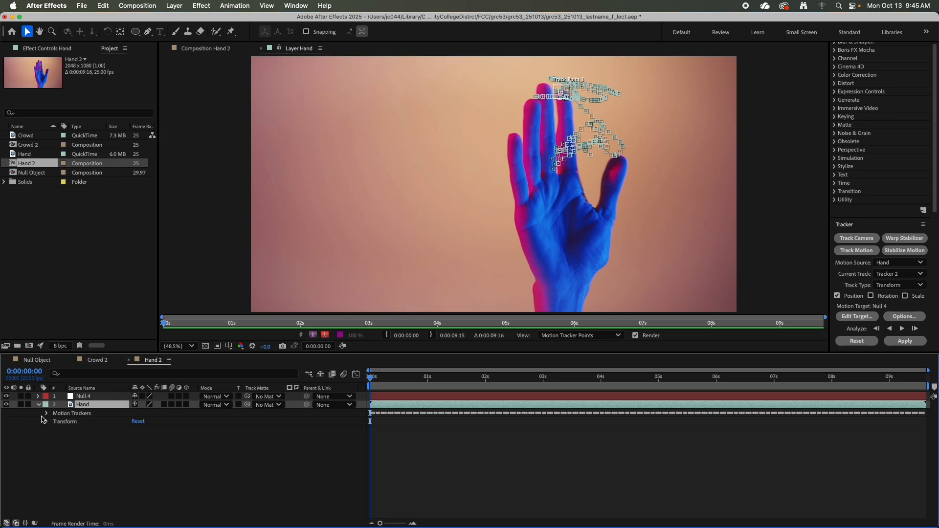
{"action": "left_click", "coordinate": [67, 417]}
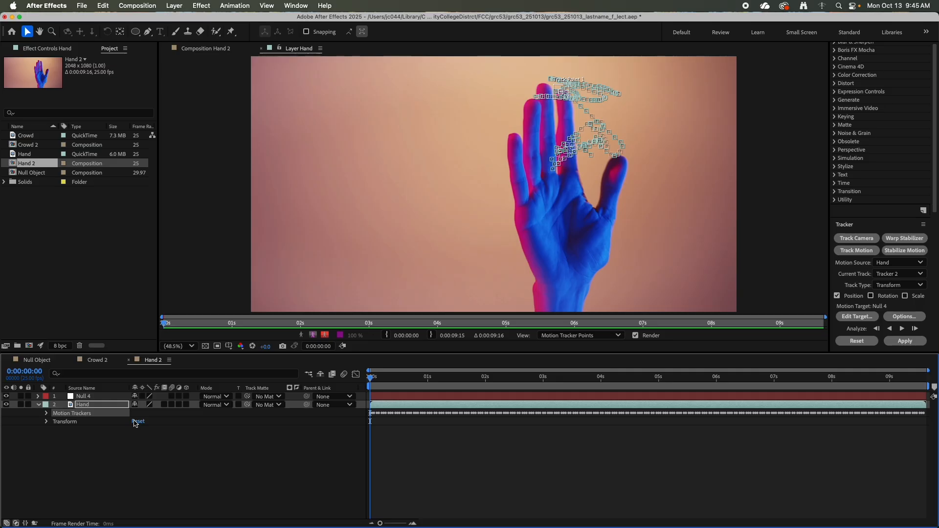
{"action": "key", "text": "Return"}
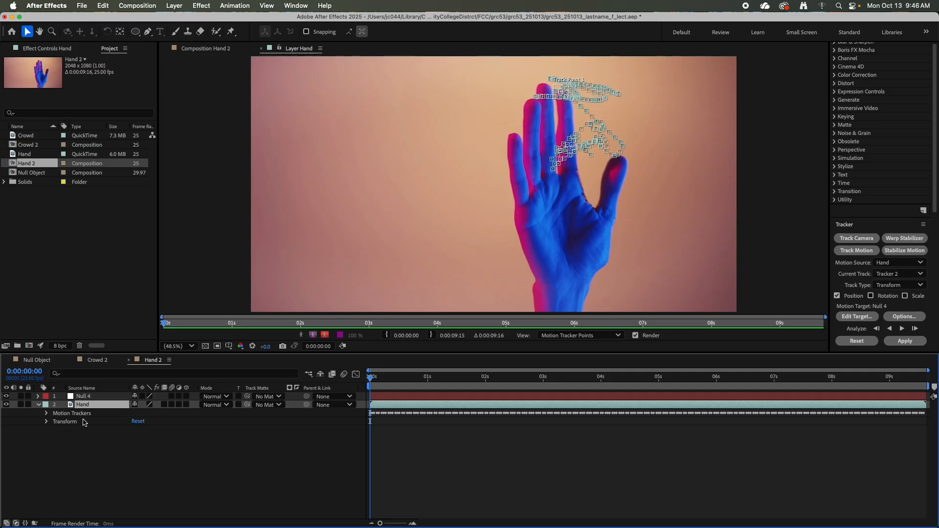
{"action": "left_click", "coordinate": [47, 414]}
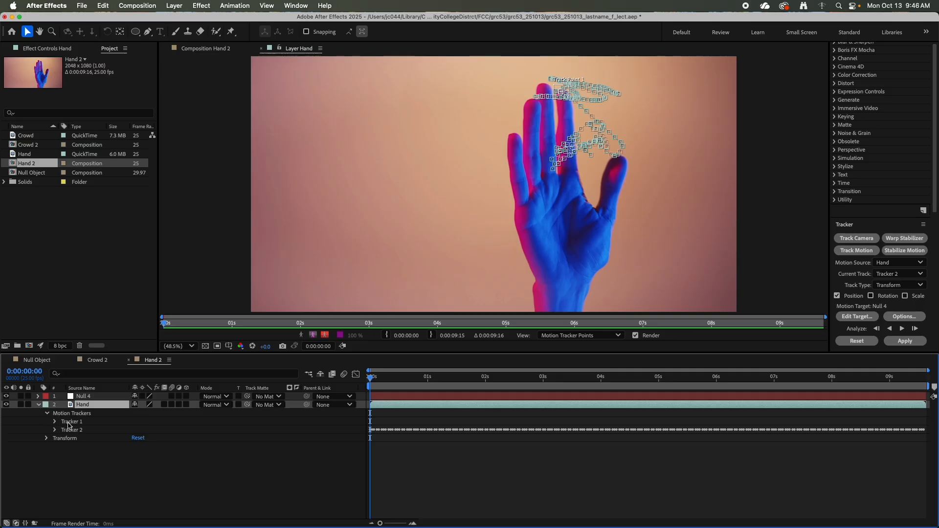
{"action": "left_click", "coordinate": [69, 423]}
{"action": "key", "text": "Delete"}
{"action": "left_click", "coordinate": [71, 422]}
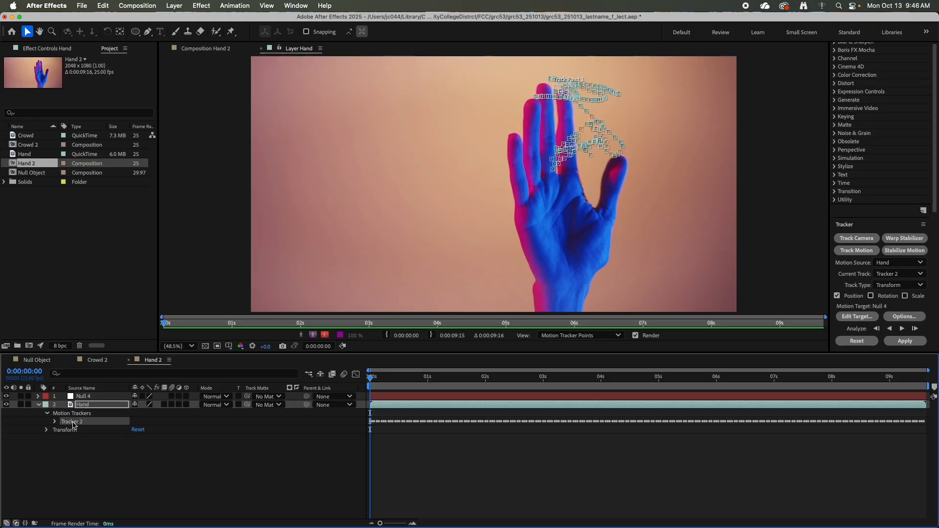
{"action": "key", "text": "Delete"}
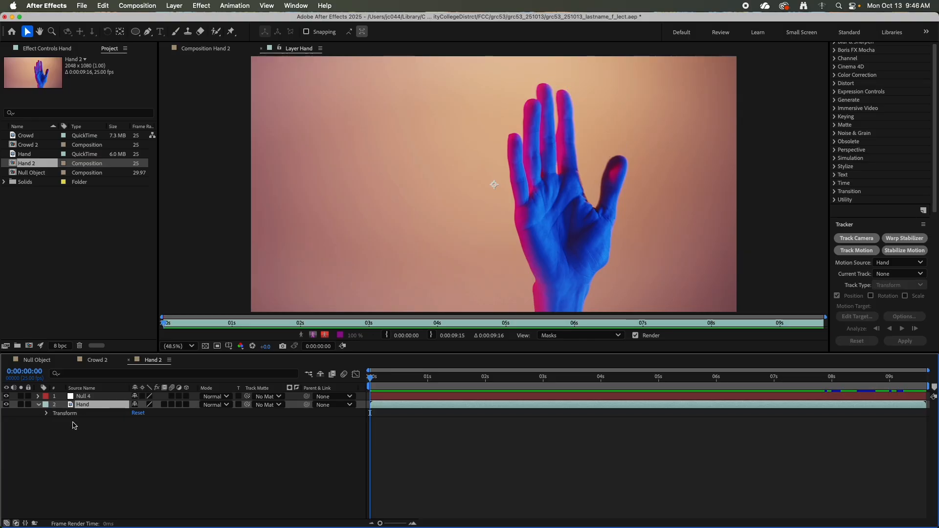
Close the Hand layer view and return to the Hand 2 composition view.
{"action": "left_click", "coordinate": [270, 49]}
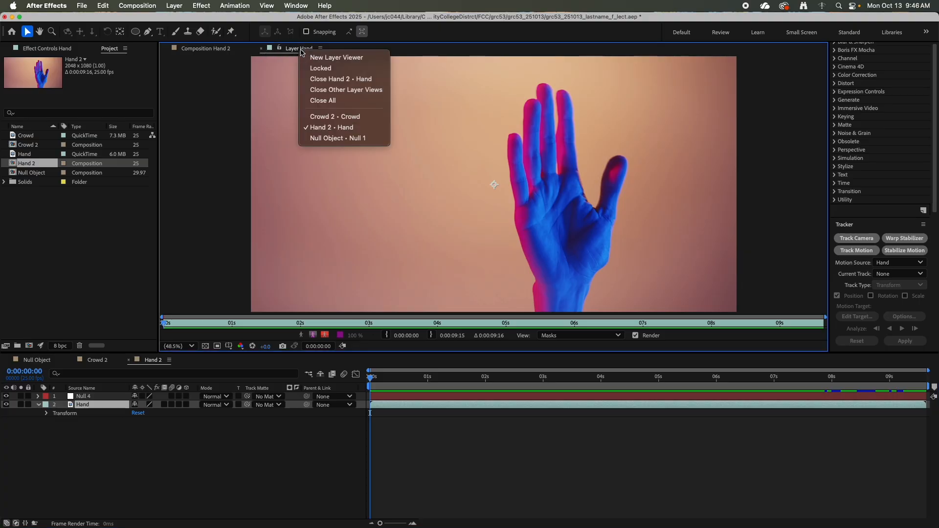
{"action": "left_click", "coordinate": [261, 53]}
{"action": "left_click", "coordinate": [261, 51]}
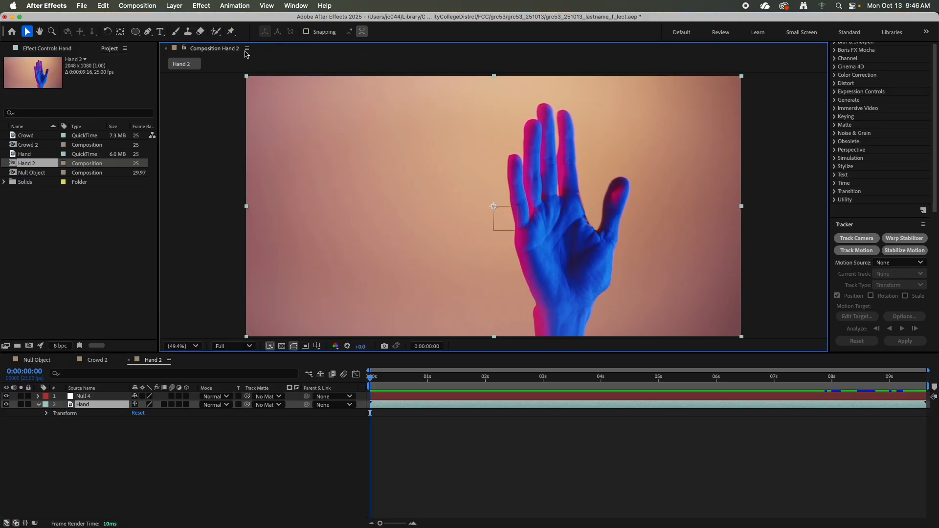
{"action": "left_click", "coordinate": [227, 51]}
{"action": "left_click", "coordinate": [209, 53]}
{"action": "left_click_drag", "start_coordinate": [93, 408], "coordinate": [285, 79]}
{"action": "left_click_drag", "start_coordinate": [375, 379], "coordinate": [601, 392]}
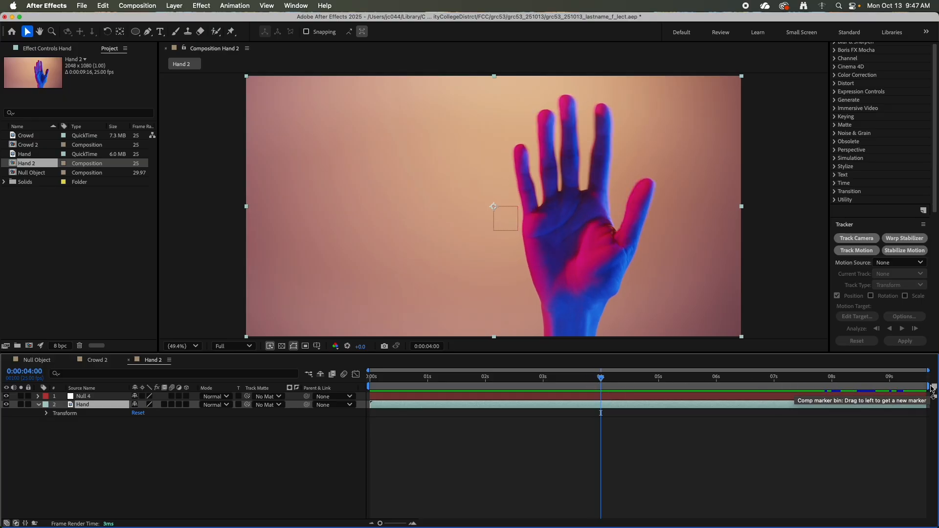
{"action": "left_click_drag", "start_coordinate": [924, 387], "coordinate": [603, 387]}
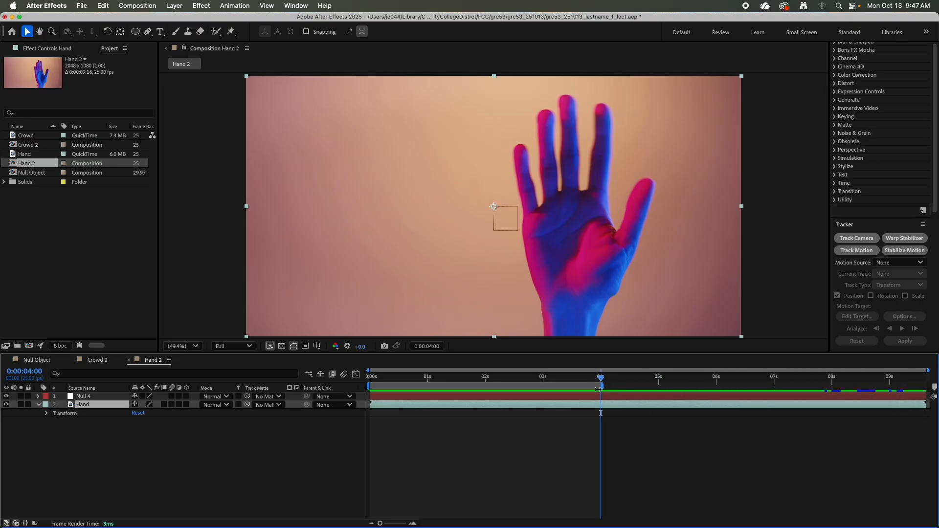
{"action": "key", "text": "super+z"}
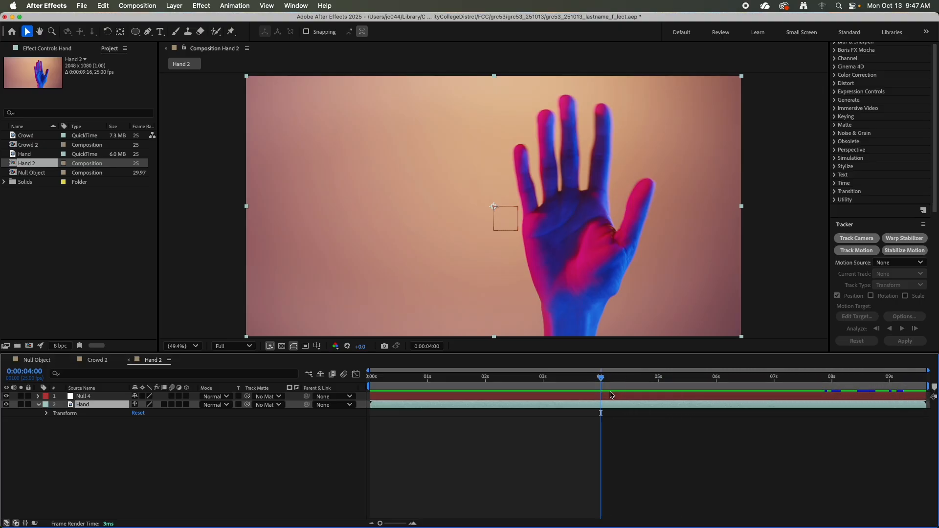
{"action": "left_click", "coordinate": [405, 390]}
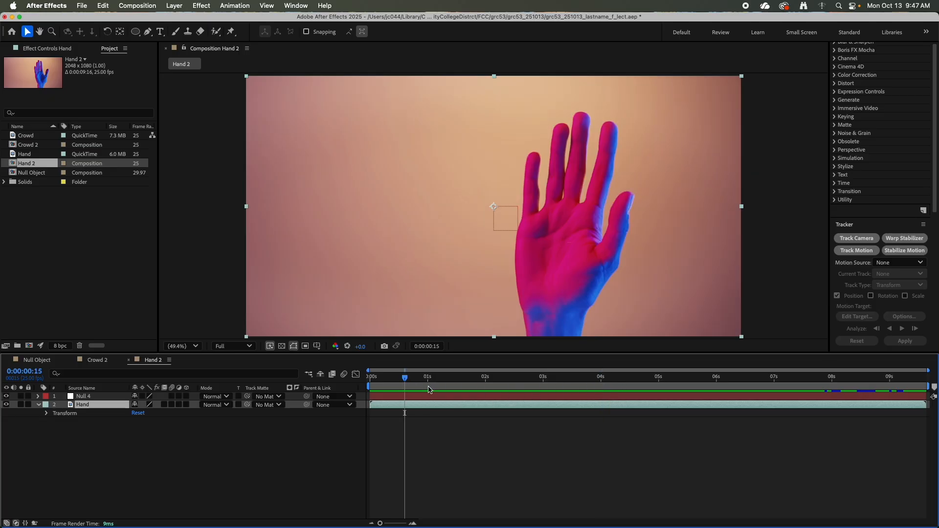
End the work area at 4 seconds and trim the Hand 2 composition to the work area.
{"action": "left_click_drag", "start_coordinate": [410, 378], "coordinate": [601, 381]}
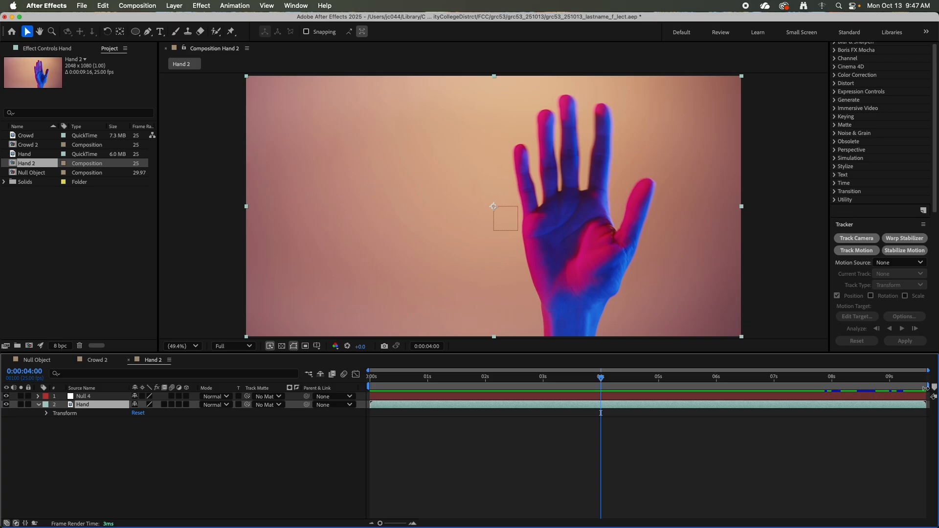
{"action": "left_click_drag", "start_coordinate": [931, 391], "coordinate": [604, 400]}
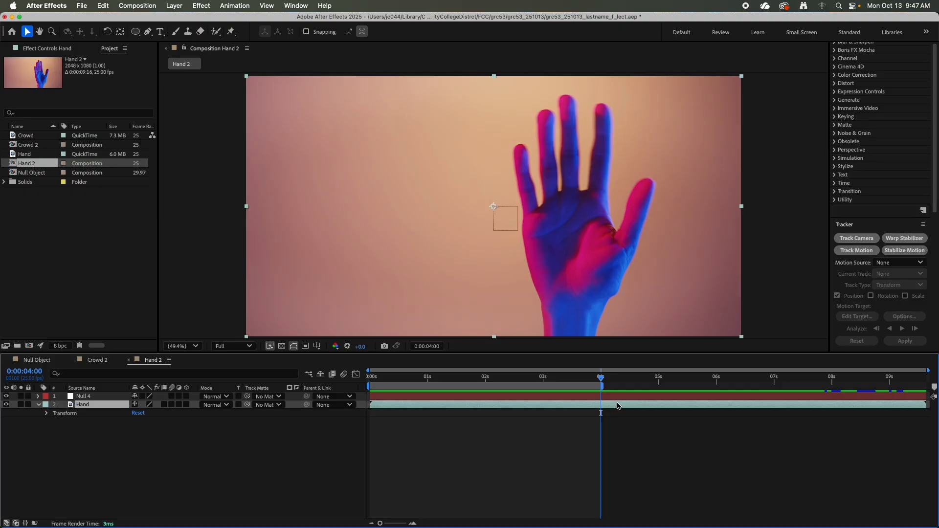
{"action": "left_click", "coordinate": [145, 6]}
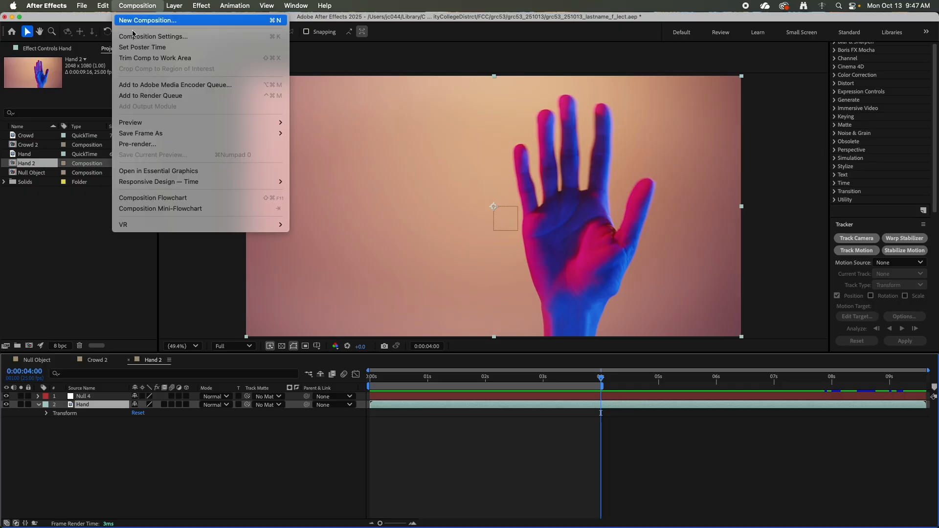
{"action": "left_click", "coordinate": [135, 60]}
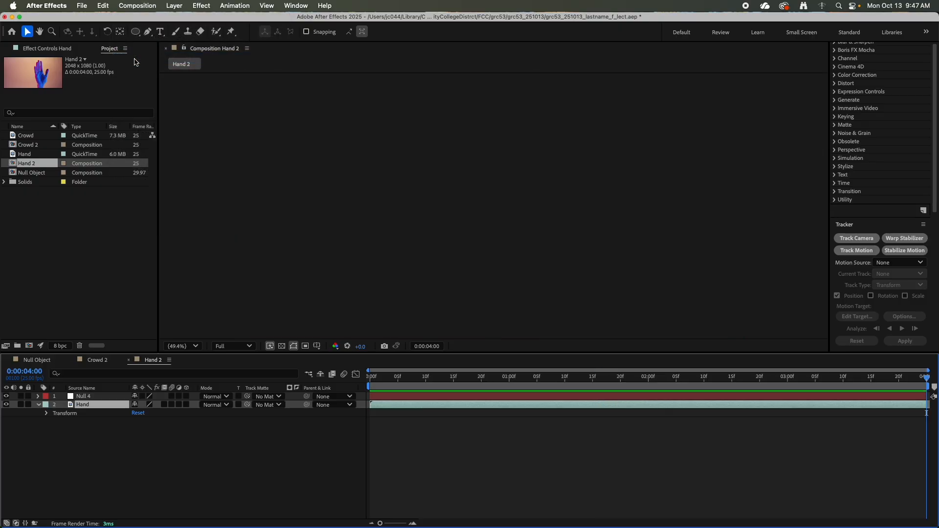
Preview the trimmed Hand 2 composition.
{"action": "key", "text": "space"}
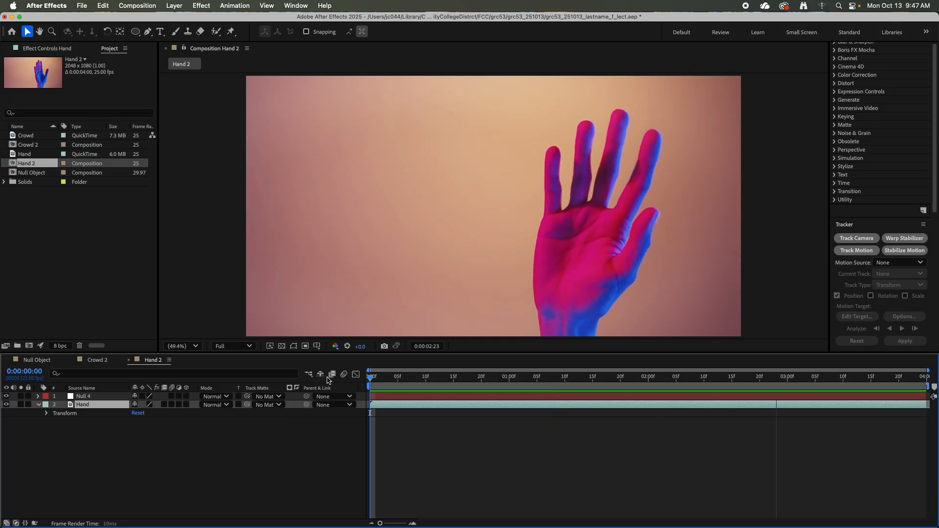
{"action": "key", "text": "space"}
{"action": "left_click", "coordinate": [40, 406]}
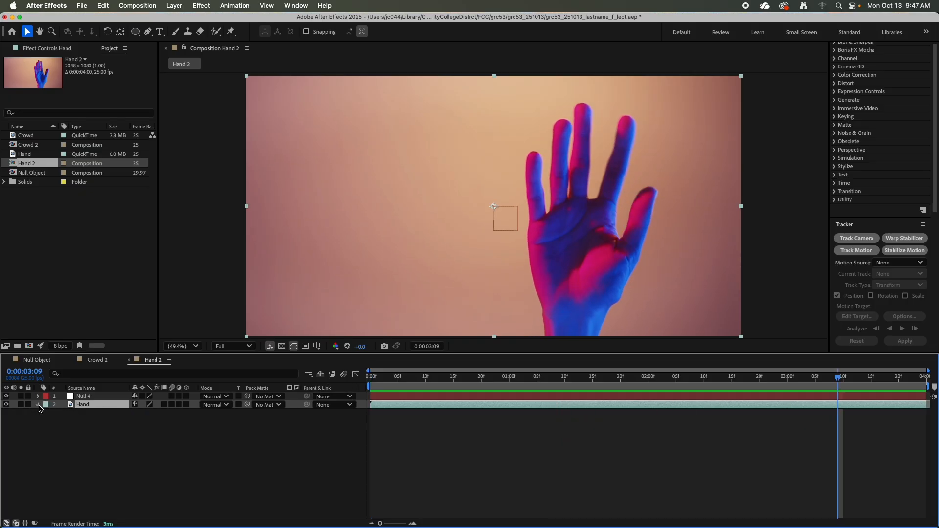
{"action": "left_click", "coordinate": [39, 405]}
Start Track Motion on the Hand layer at the first frame and place Track Point 1 on the index fingertip with an enlarged search region.
{"action": "left_click_drag", "start_coordinate": [843, 380], "coordinate": [364, 381]}
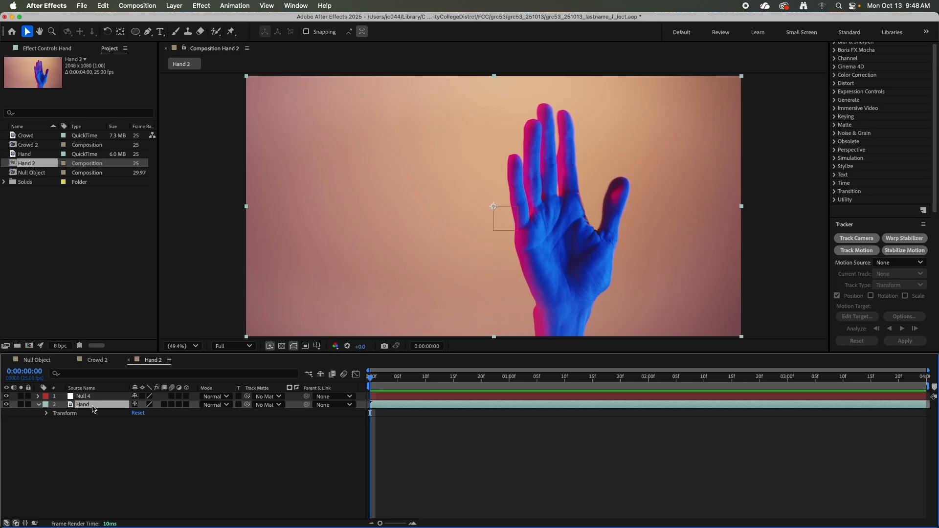
{"action": "left_click", "coordinate": [236, 6]}
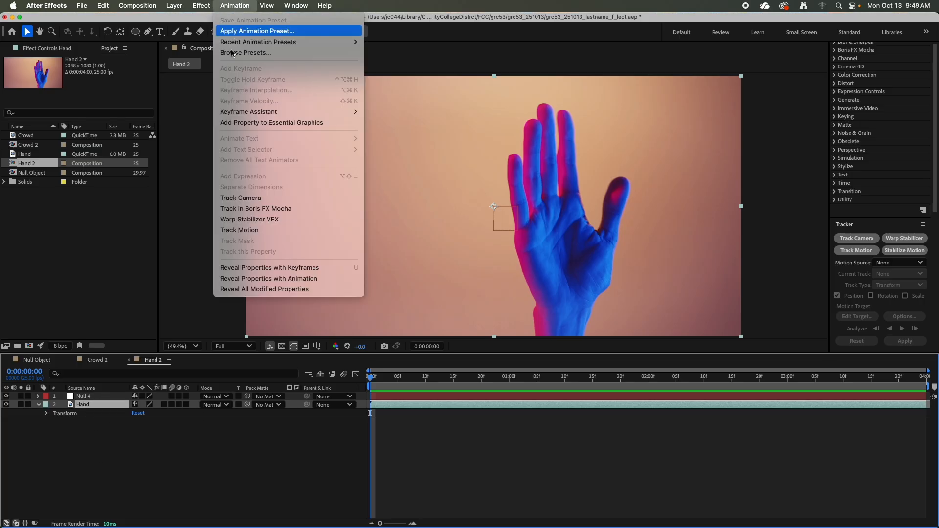
{"action": "left_click", "coordinate": [232, 231]}
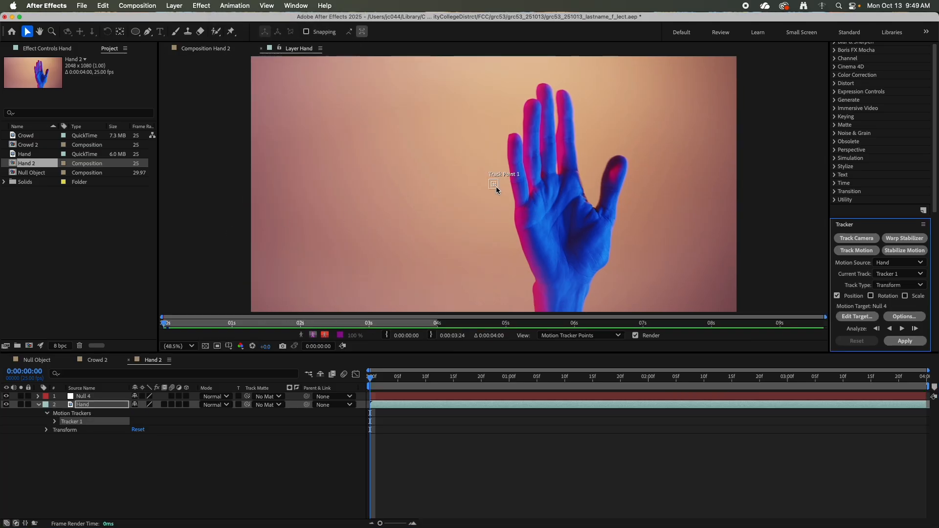
{"action": "left_click_drag", "start_coordinate": [496, 186], "coordinate": [553, 100]}
{"action": "left_click", "coordinate": [548, 104]}
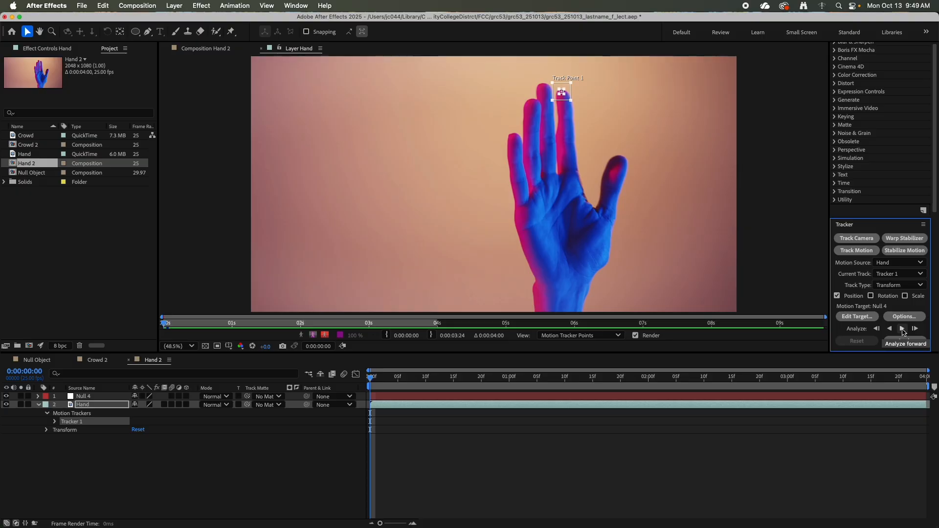
Analyze the fingertip track forward through the trimmed clip and keep Null 4 as the motion target.
{"action": "left_click", "coordinate": [902, 329]}
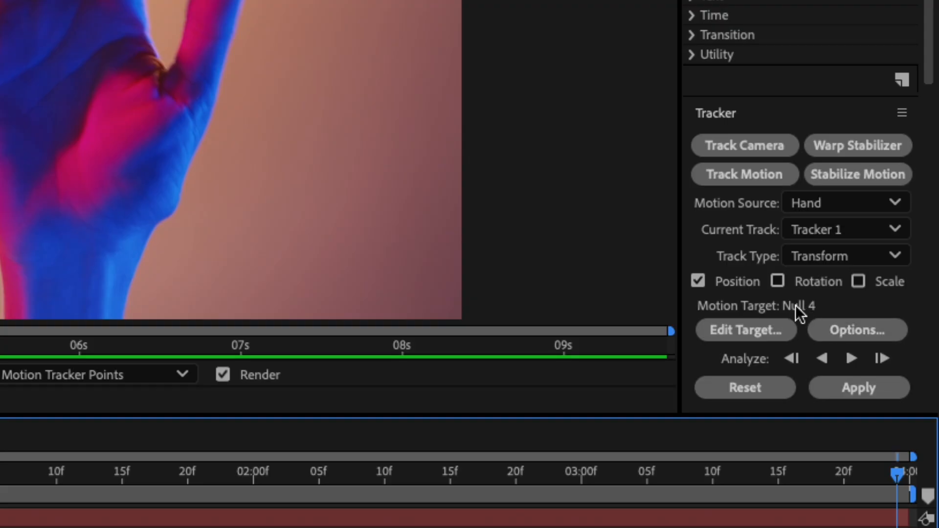
{"action": "left_click", "coordinate": [741, 329]}
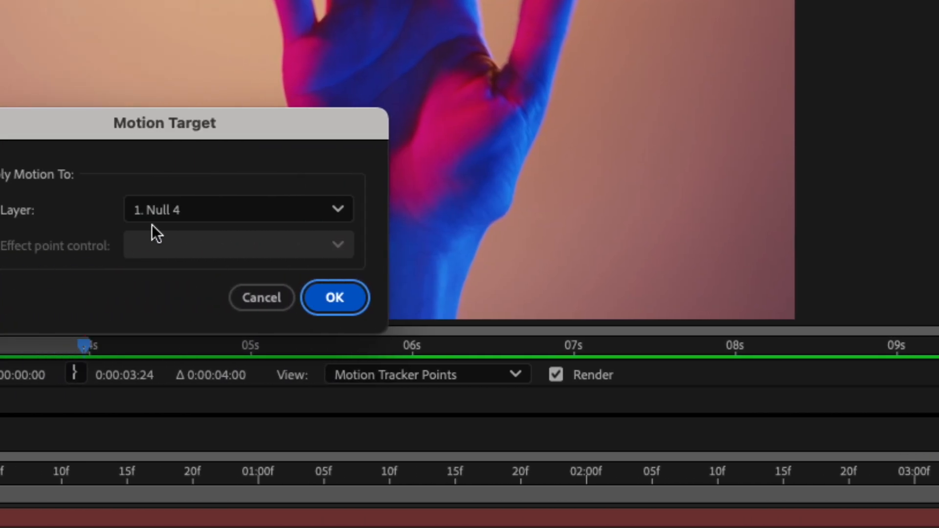
{"action": "left_click", "coordinate": [189, 214]}
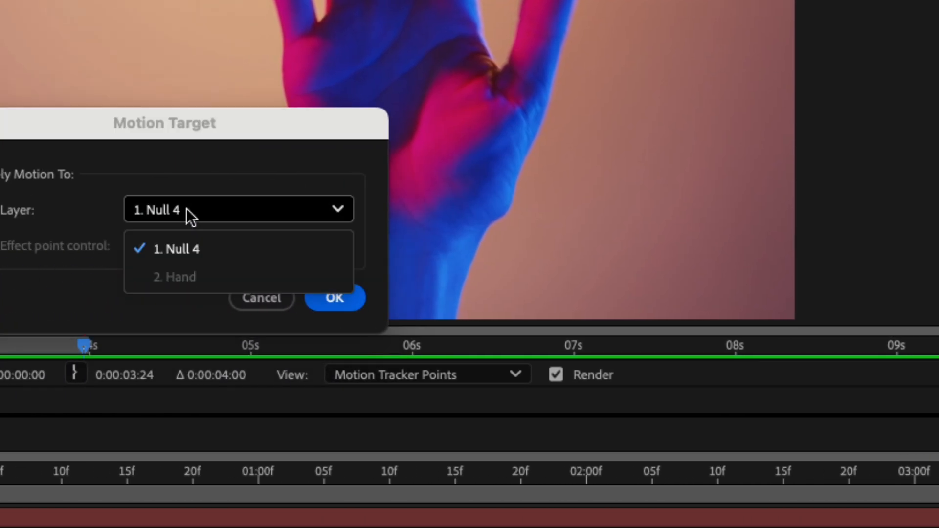
{"action": "left_click", "coordinate": [187, 209]}
{"action": "left_click", "coordinate": [331, 298]}
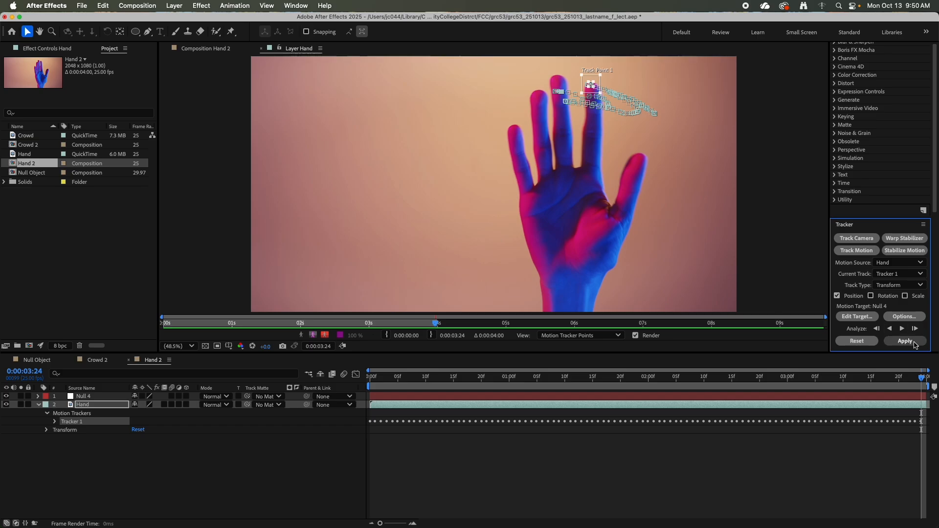
Apply the fingertip track to Null 4 in X and Y, and scrub the composition to check it.
{"action": "left_click", "coordinate": [905, 342]}
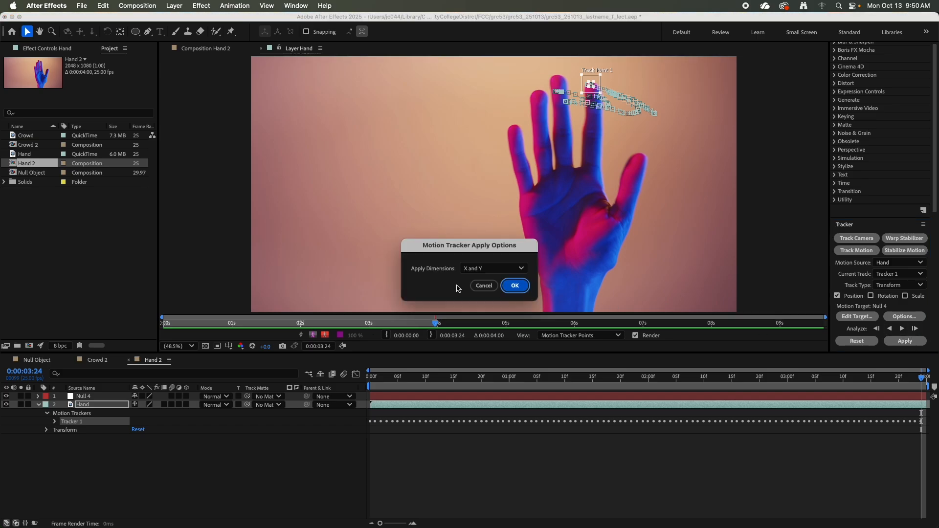
{"action": "left_click", "coordinate": [515, 285]}
{"action": "left_click", "coordinate": [357, 427]}
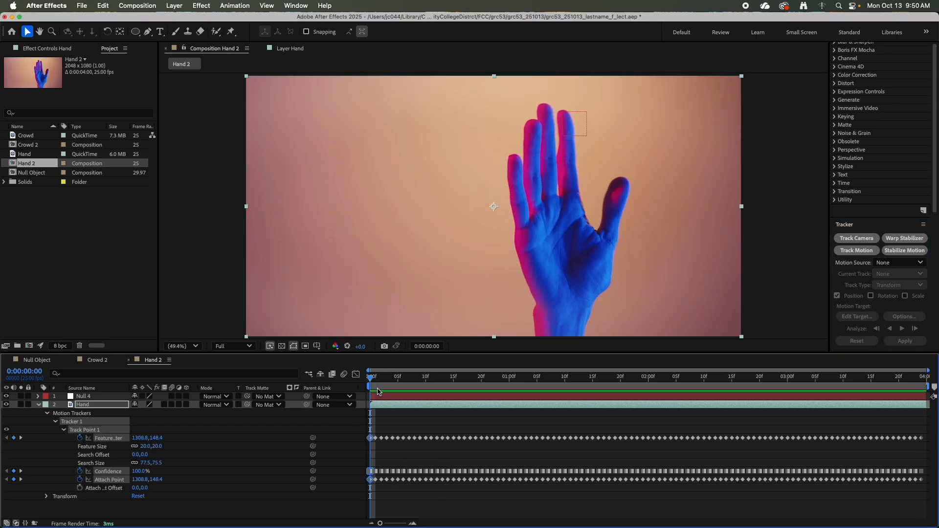
{"action": "mouse_move", "coordinate": [371, 379]}
{"action": "left_mouse_down"}
{"action": "mouse_move", "coordinate": [922, 380]}
{"action": "mouse_move", "coordinate": [700, 396]}
{"action": "mouse_move", "coordinate": [372, 392]}
{"action": "left_mouse_up"}
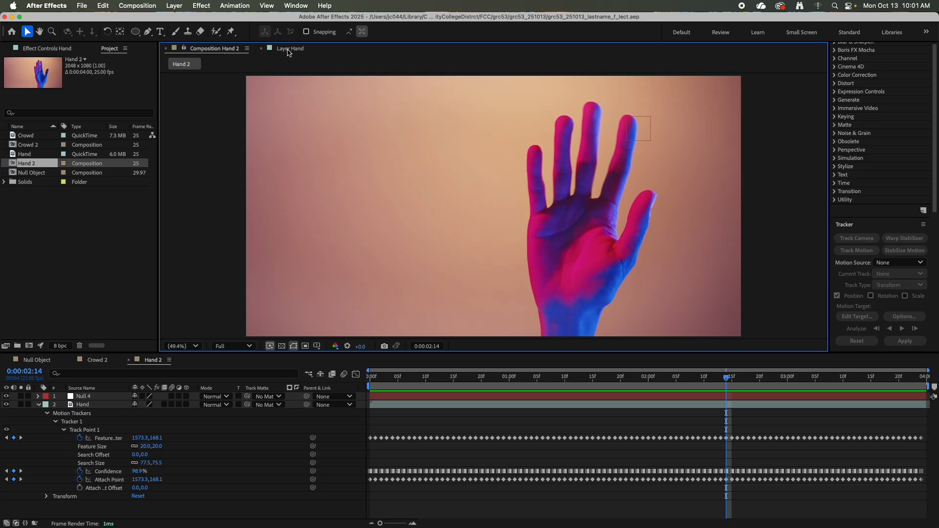
Close the Hand layer view, collapse the Hand layer's properties and return the playhead to the first frame.
{"action": "left_click", "coordinate": [261, 48]}
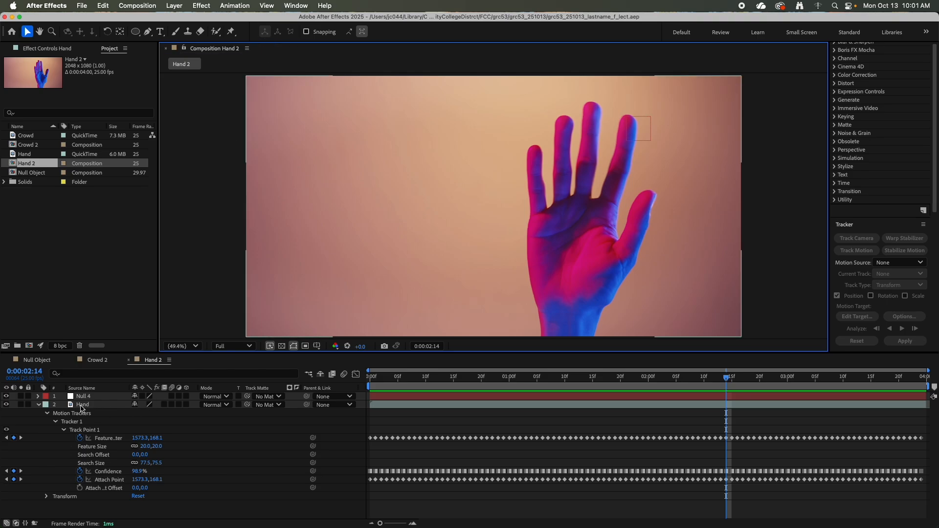
{"action": "left_click", "coordinate": [39, 405]}
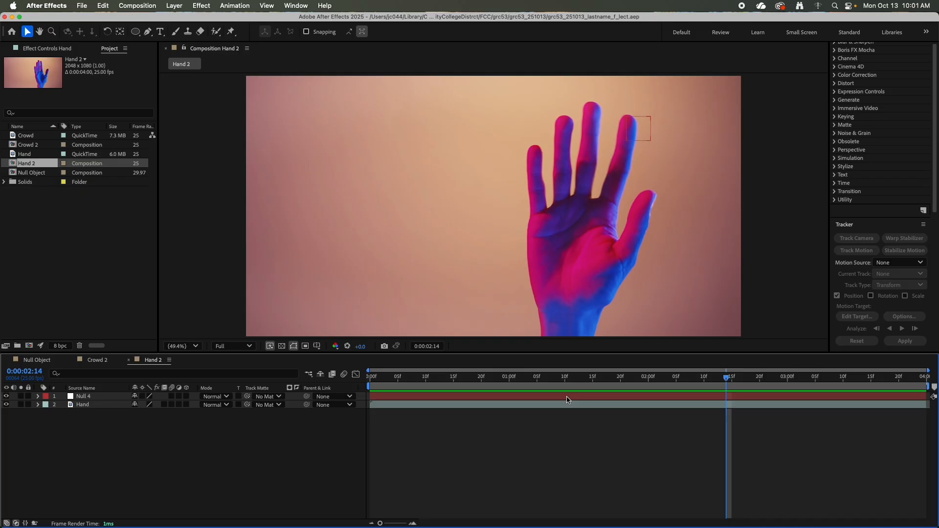
{"action": "left_click_drag", "start_coordinate": [726, 378], "coordinate": [343, 381]}
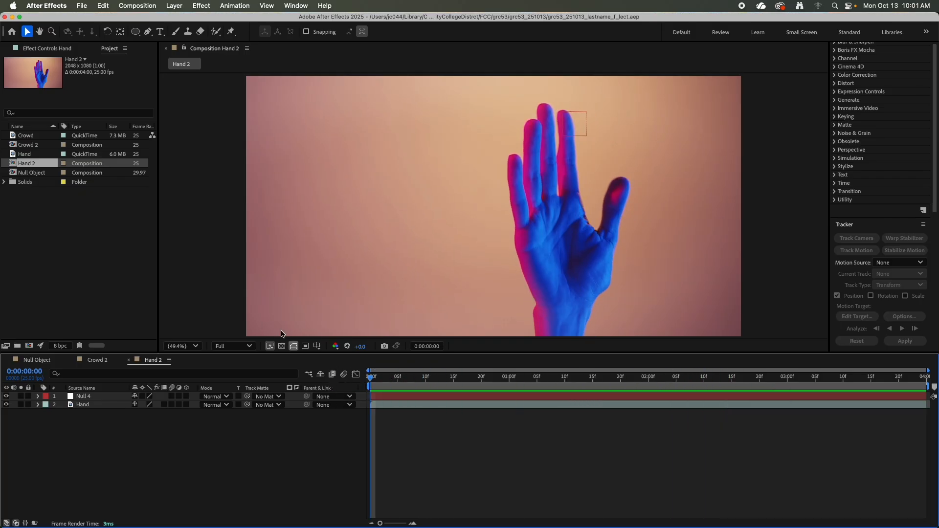
Activate the Ellipse tool and set its stroke type to None.
{"action": "left_click", "coordinate": [136, 33]}
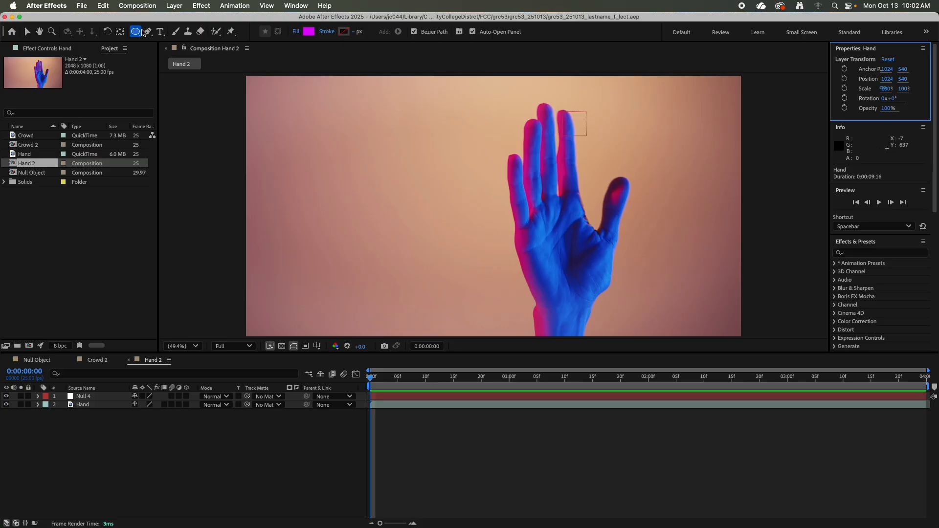
{"action": "left_click", "coordinate": [327, 35]}
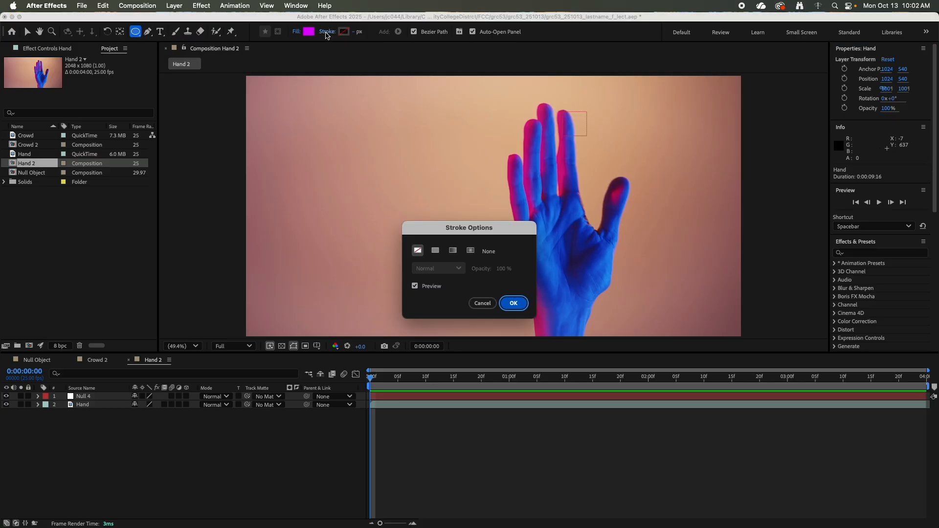
{"action": "left_click", "coordinate": [482, 304]}
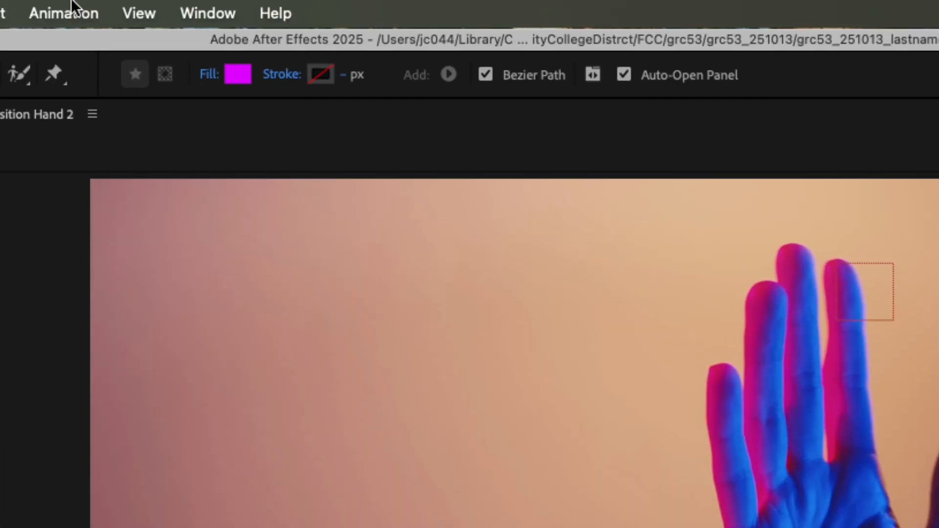
{"action": "left_click", "coordinate": [283, 76]}
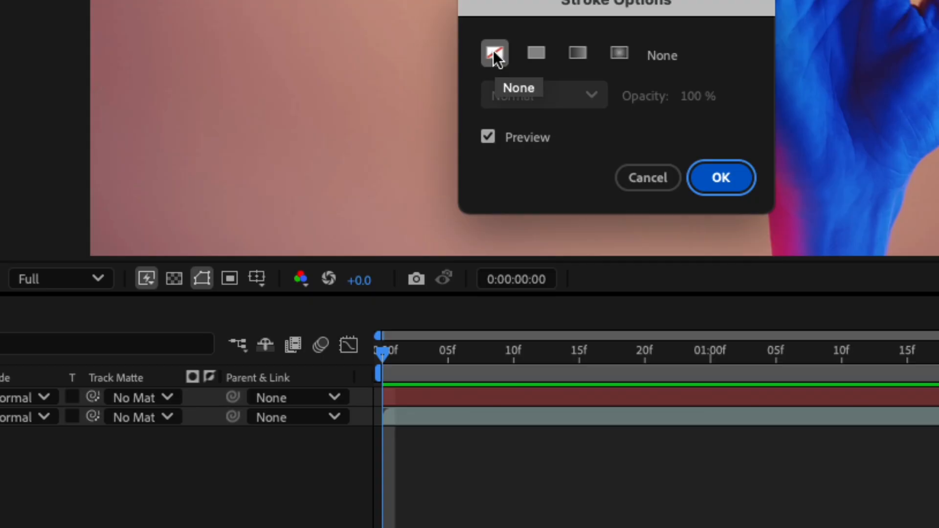
{"action": "left_click", "coordinate": [493, 50]}
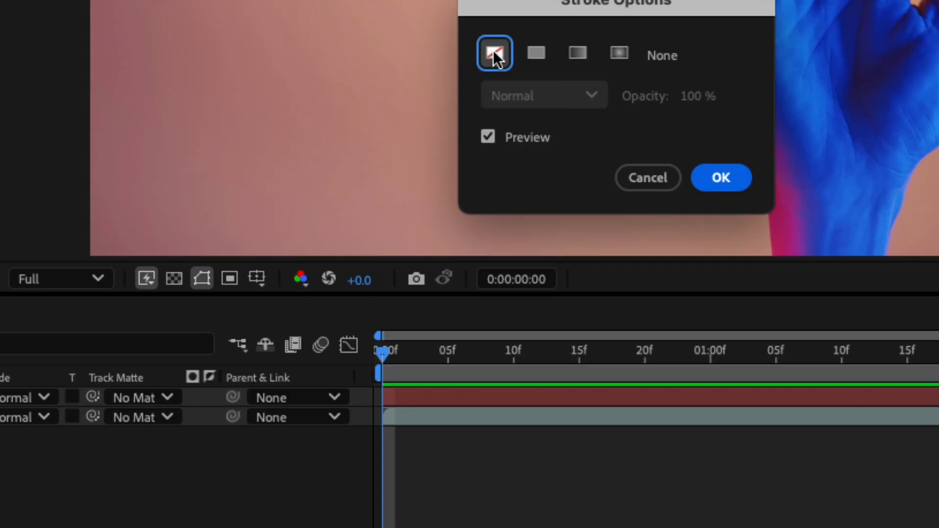
{"action": "left_click", "coordinate": [720, 178]}
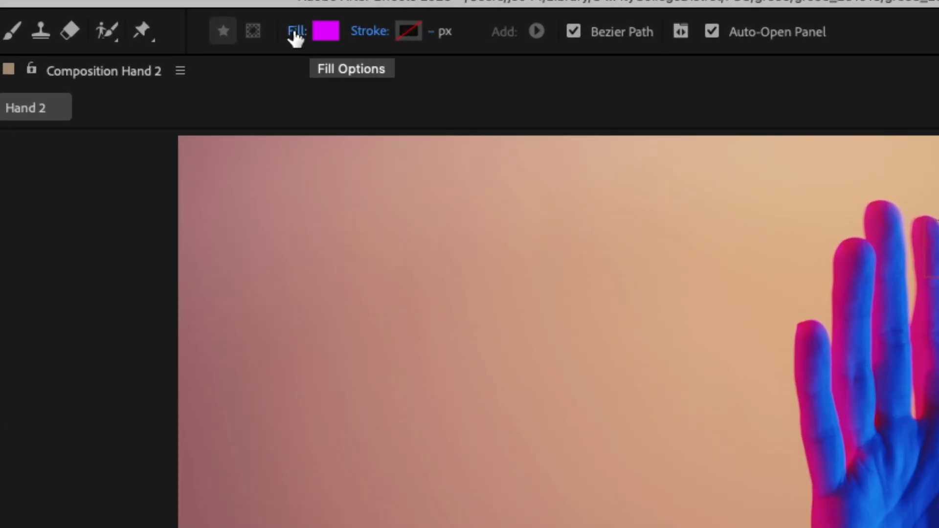
Set the shape fill to Radial Gradient and draw a circle in the empty background to the left of the hand.
{"action": "left_click", "coordinate": [296, 33]}
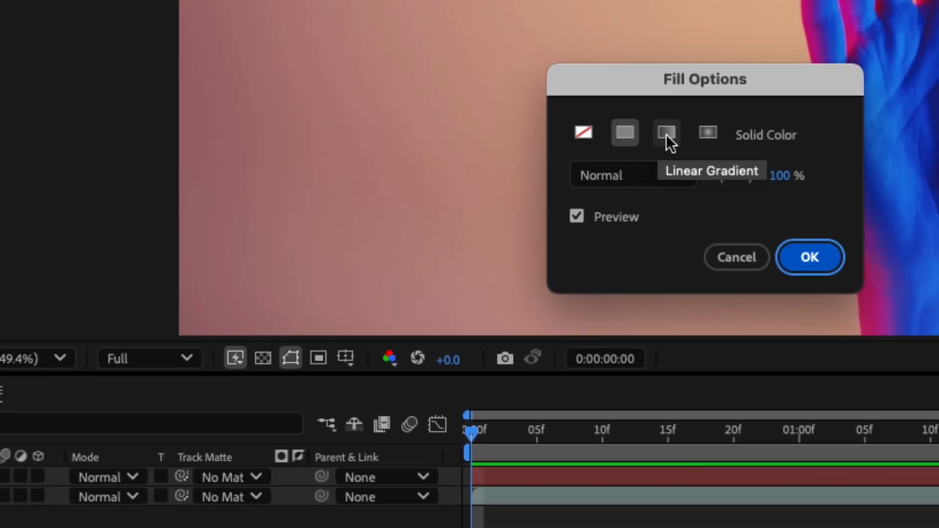
{"action": "left_click", "coordinate": [708, 132]}
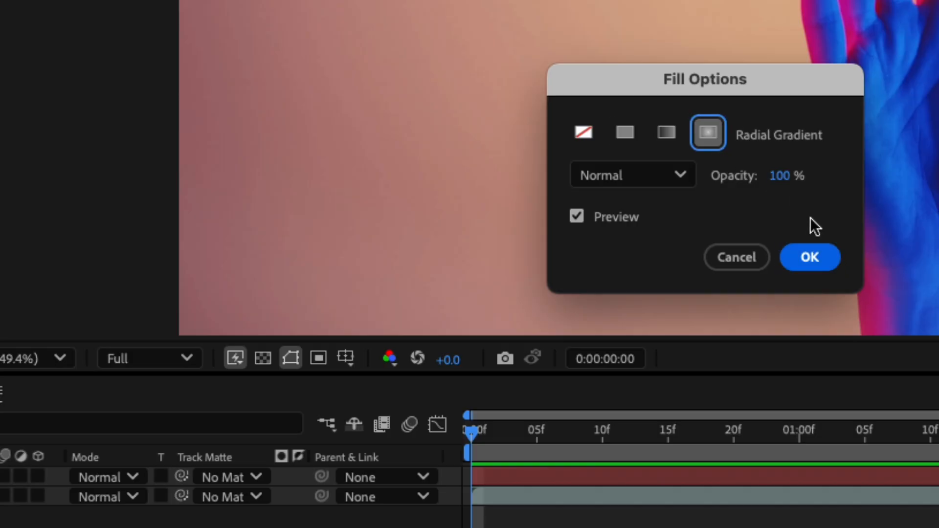
{"action": "left_click", "coordinate": [813, 257]}
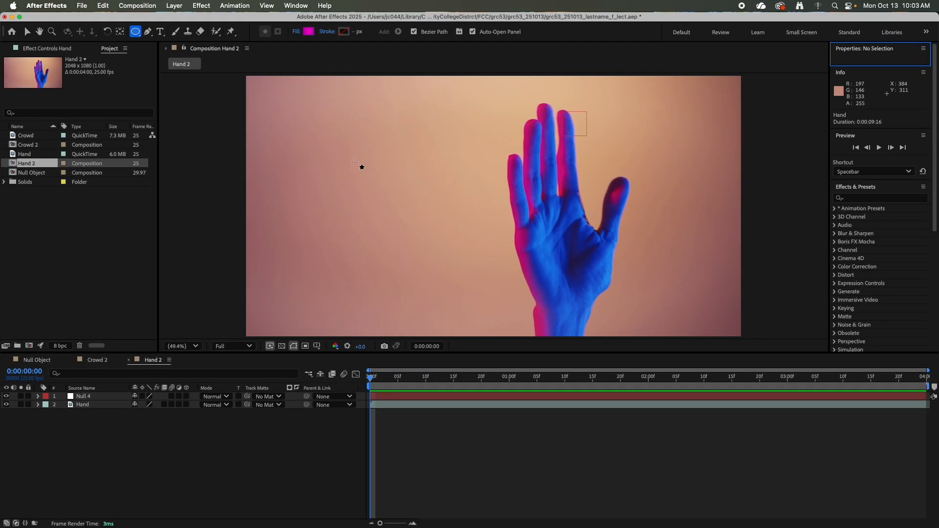
{"action": "left_click_drag", "start_coordinate": [332, 149], "coordinate": [396, 220]}
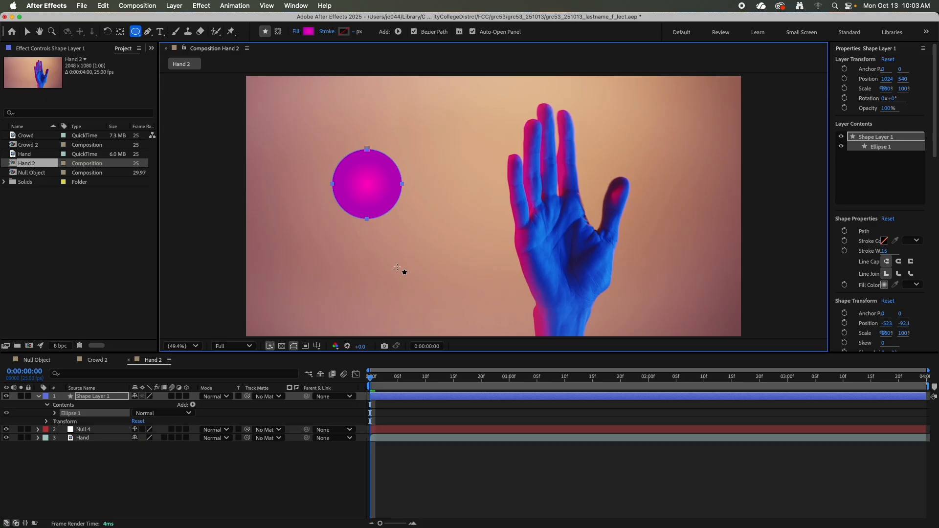
Try fading the outer opacity stop of the circle's radial gradient, and restore that stop to 100% opacity.
{"action": "left_click", "coordinate": [625, 103]}
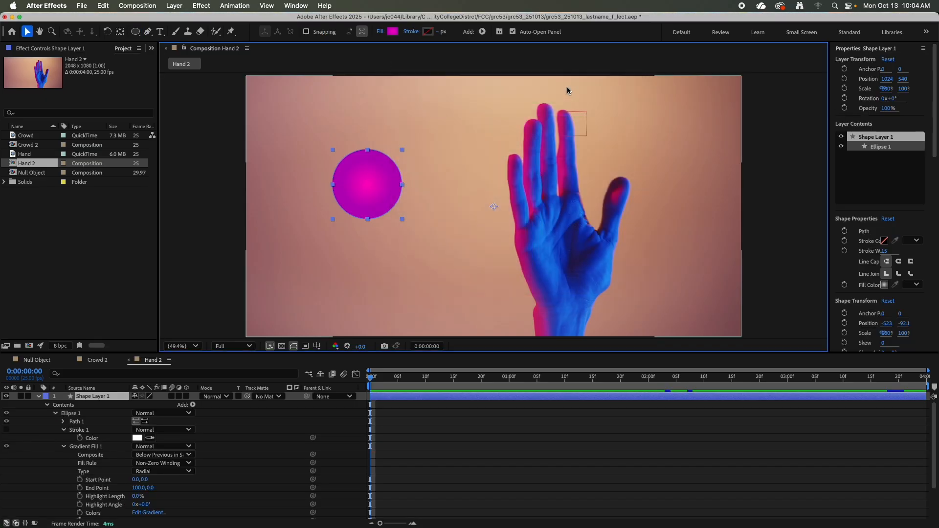
{"action": "left_click", "coordinate": [393, 32]}
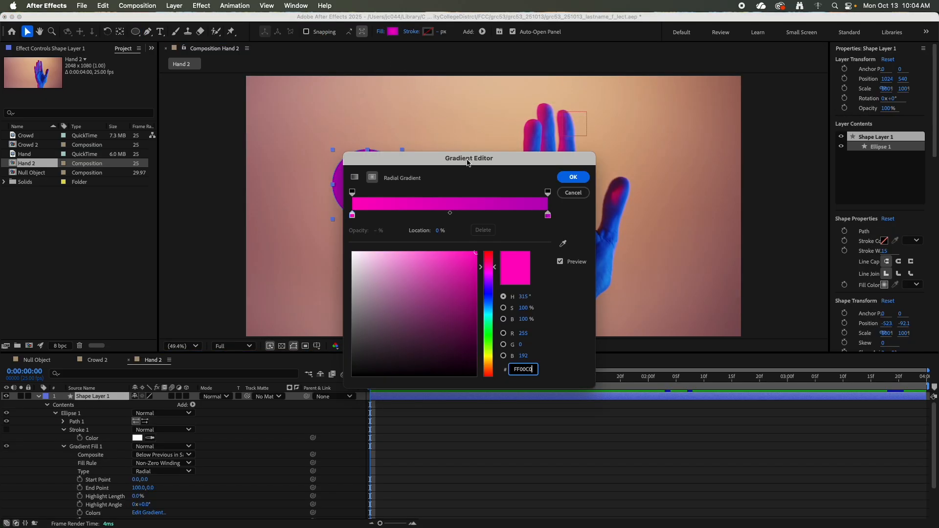
{"action": "left_click_drag", "start_coordinate": [467, 162], "coordinate": [667, 68]}
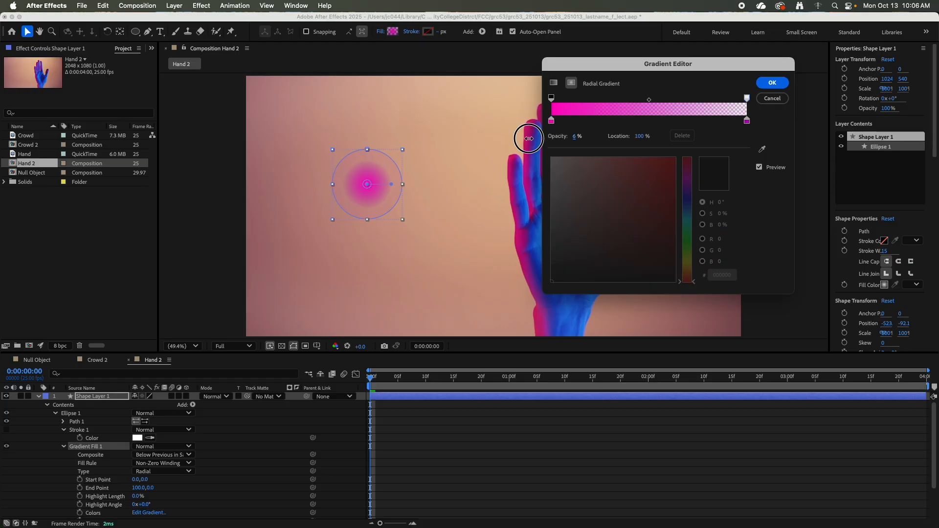
{"action": "left_click_drag", "start_coordinate": [528, 138], "coordinate": [662, 138]}
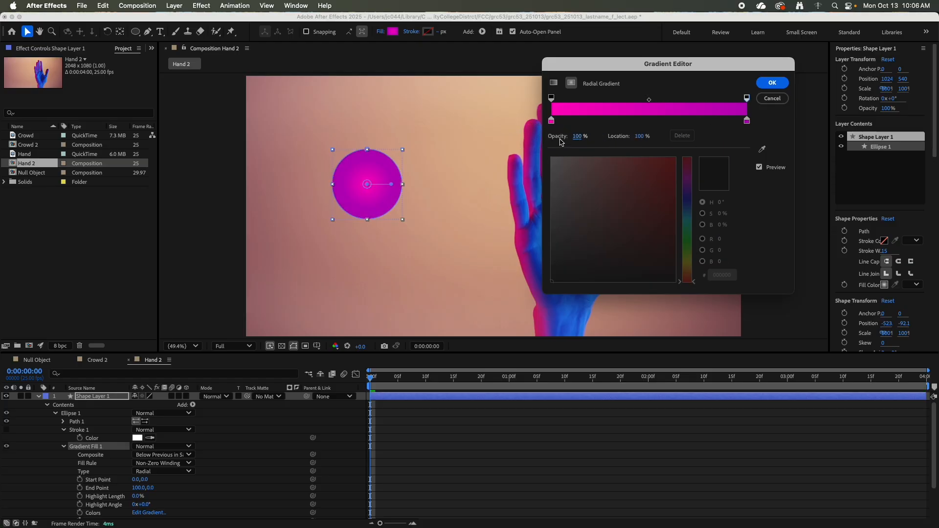
{"action": "left_click", "coordinate": [779, 84]}
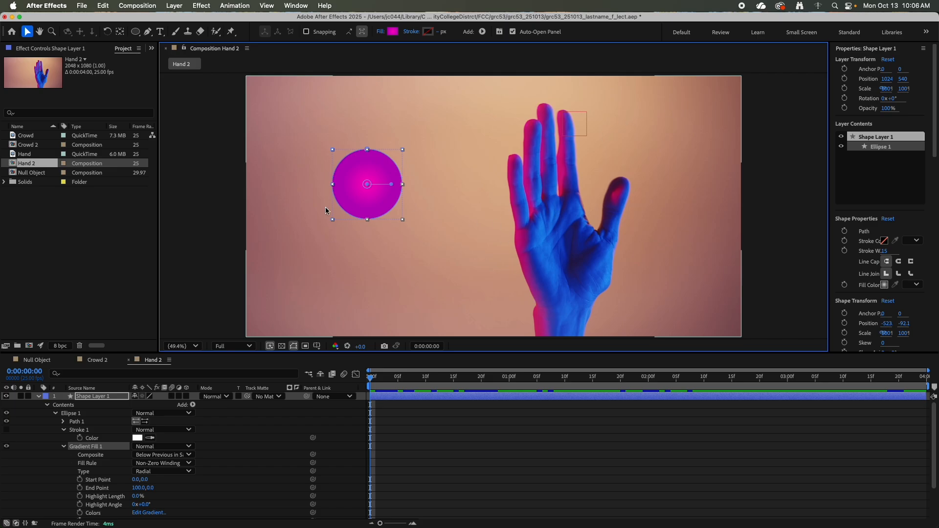
Collapse Shape Layer 1's properties, parent the layer to Null 4 and preview the composition.
{"action": "left_click", "coordinate": [219, 213]}
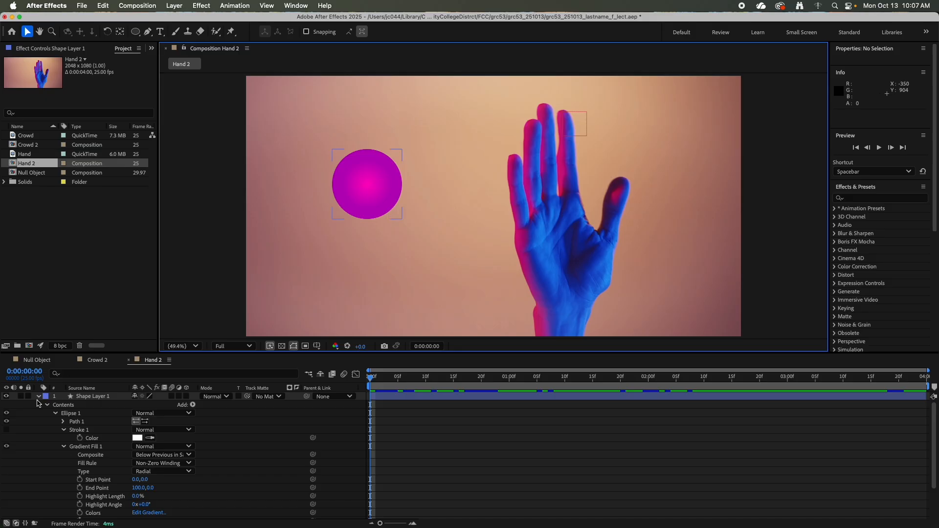
{"action": "left_click", "coordinate": [38, 398]}
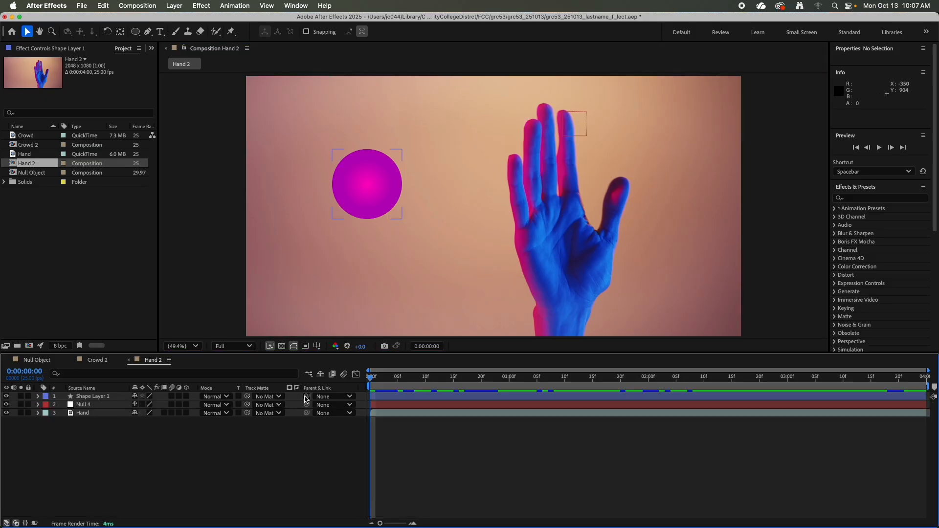
{"action": "left_click_drag", "start_coordinate": [307, 398], "coordinate": [98, 405]}
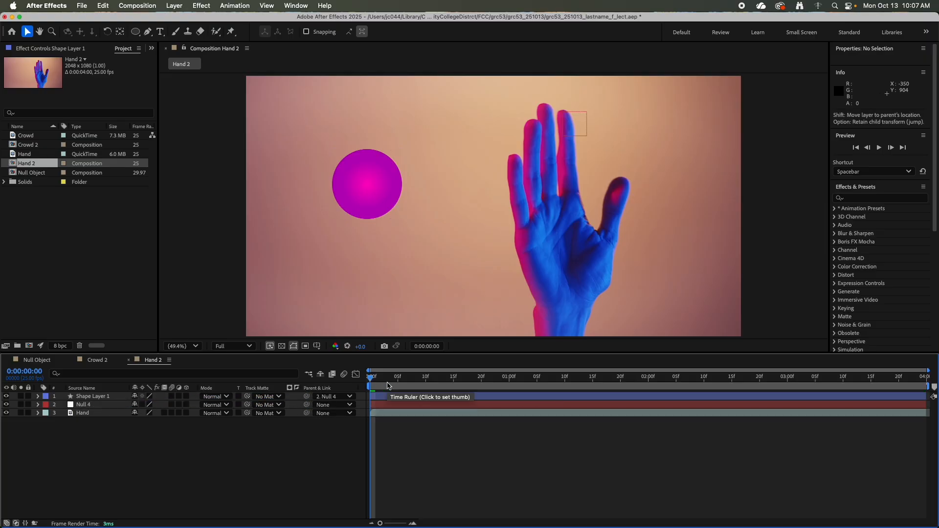
{"action": "key", "text": "space"}
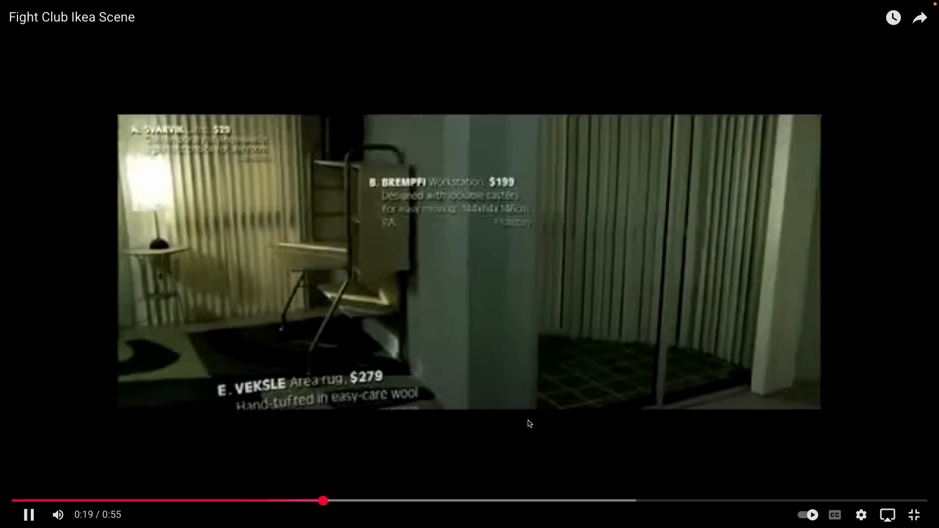
Pause and resume the Fight Club Ikea Scene video to examine its tracked text labels.
{"action": "left_click", "coordinate": [28, 516]}
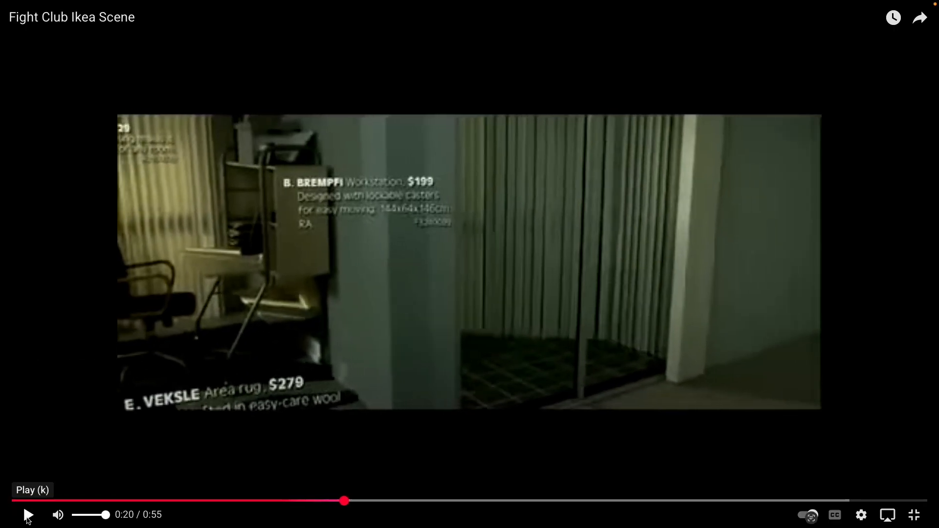
{"action": "left_click", "coordinate": [28, 516]}
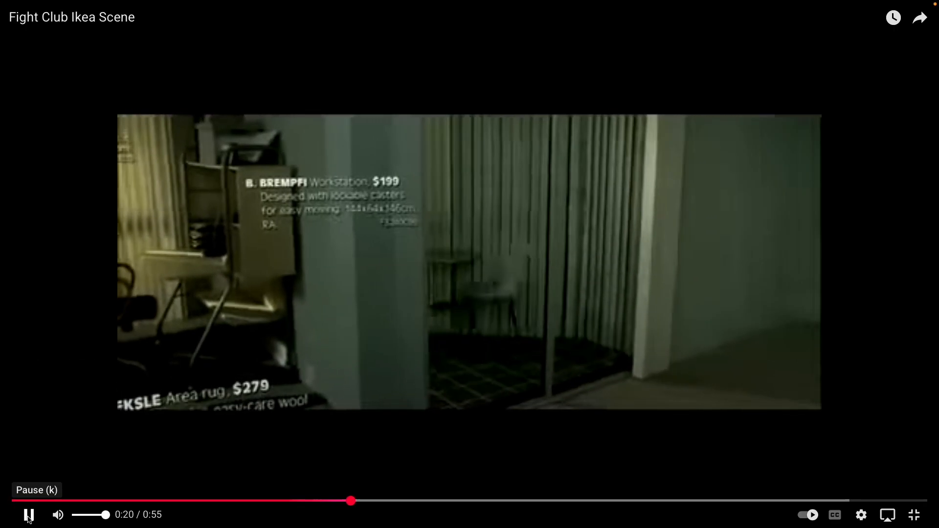